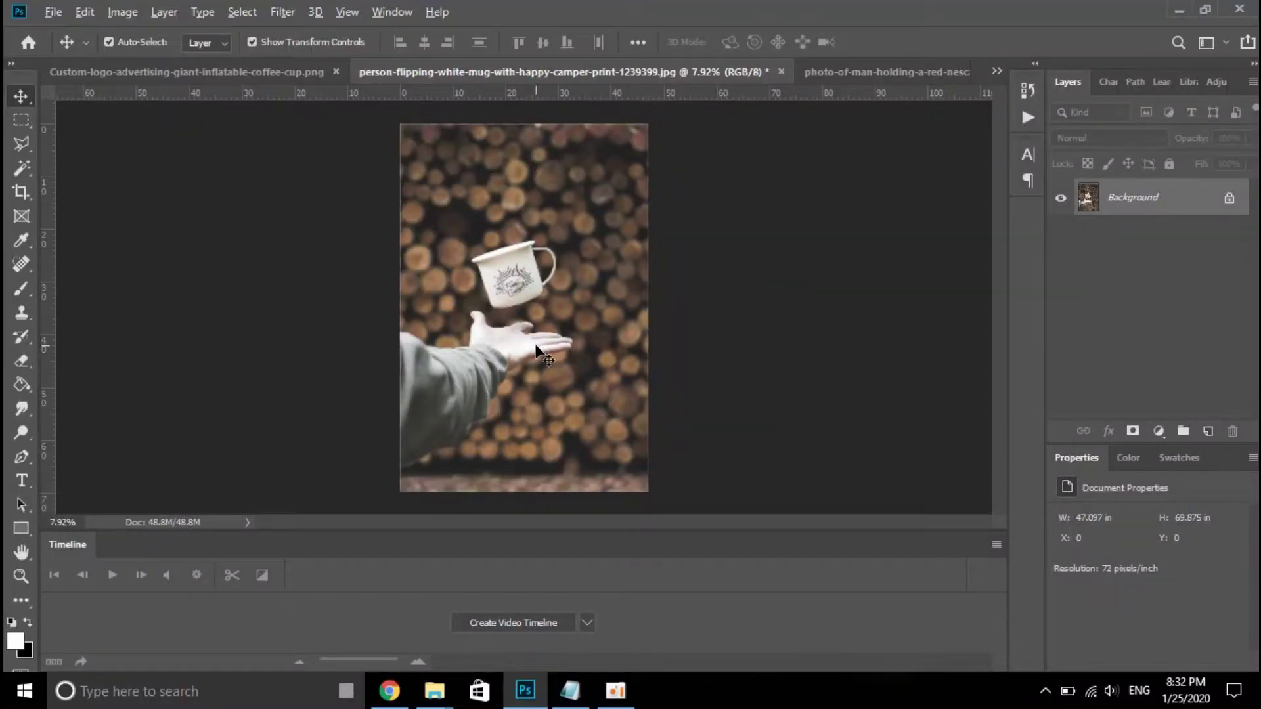
Step: Zoom in on the floating mug and choose the Lasso tool with Anti-alias enabled
{"action": "scroll", "coordinate": [538, 349], "scroll_direction": "up", "scroll_amount": 5}
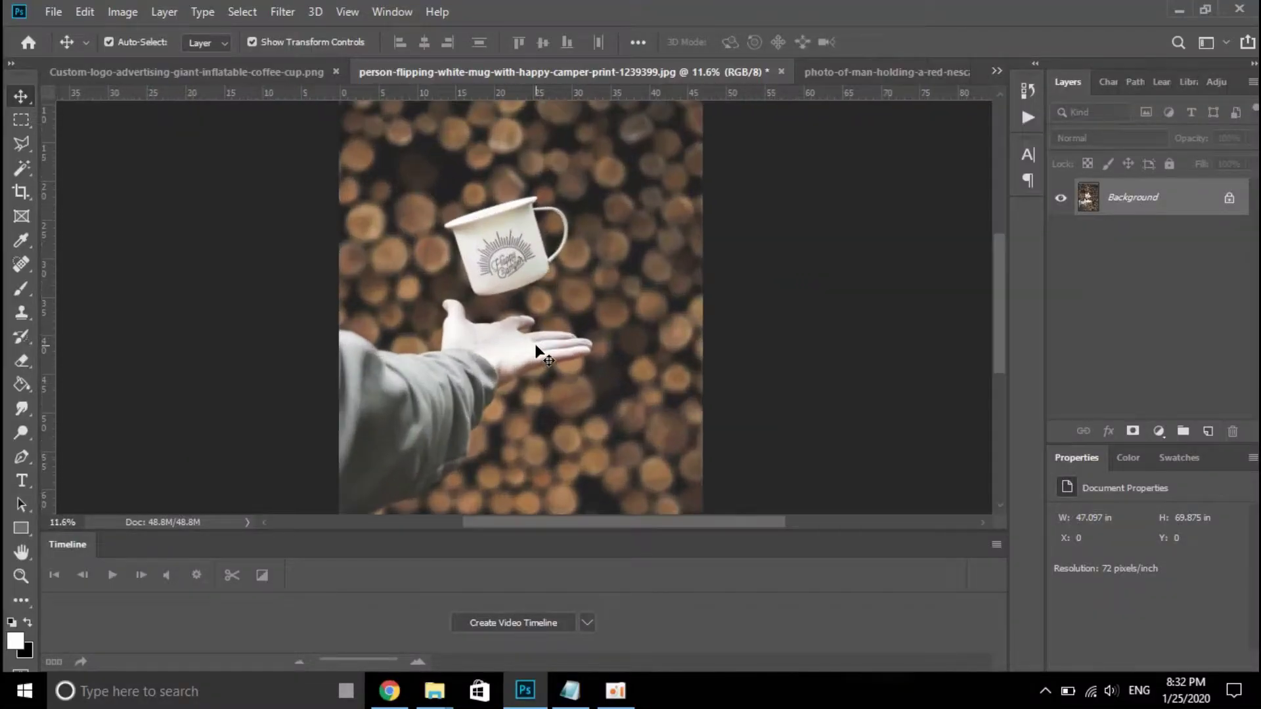
{"action": "left_click_drag", "start_coordinate": [555, 241], "coordinate": [578, 358]}
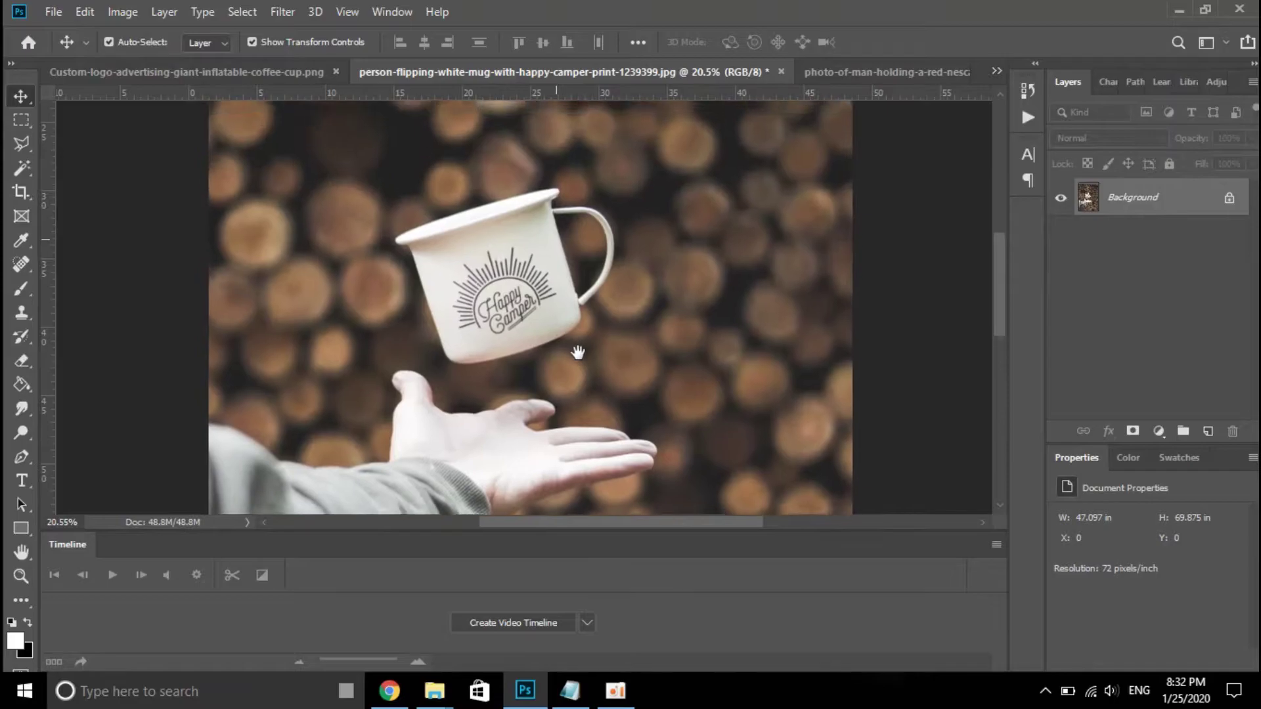
{"action": "left_click", "coordinate": [20, 145]}
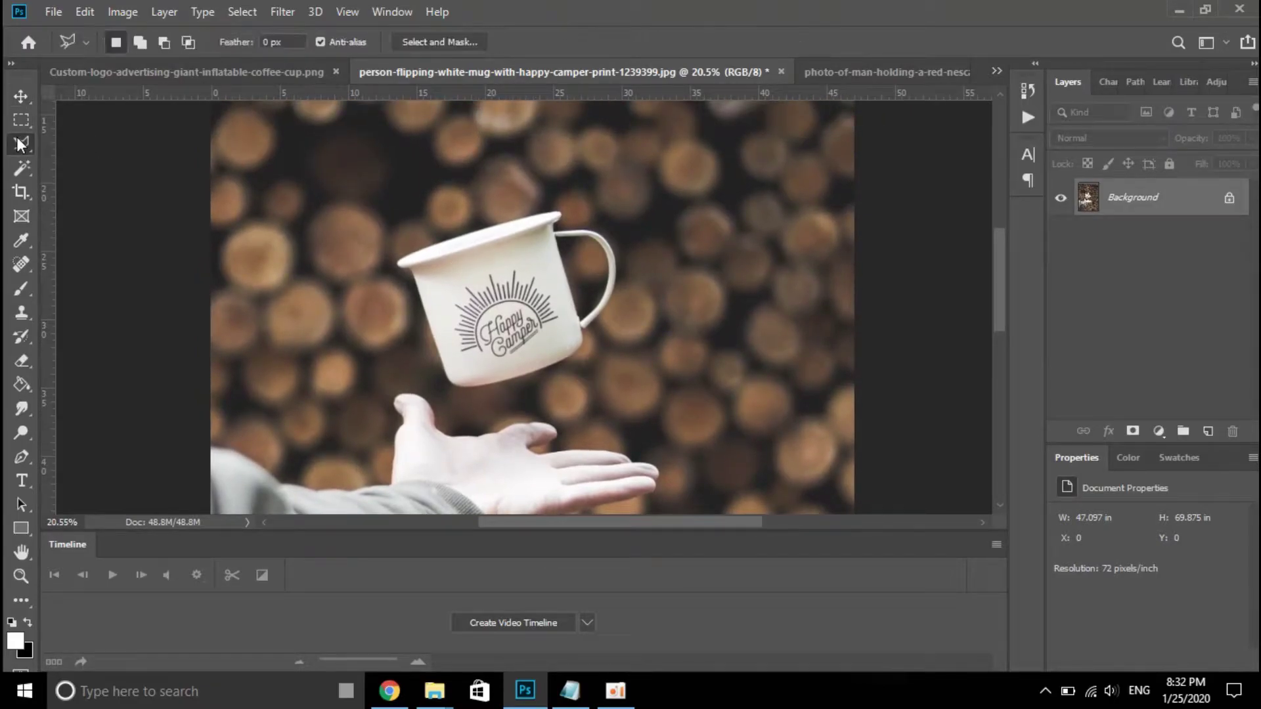
{"action": "left_click", "coordinate": [107, 161]}
{"action": "left_click", "coordinate": [333, 42]}
Step: Duplicate the photo onto a new layer and loosely lasso around the floating mug
{"action": "key", "text": "shift+F5"}
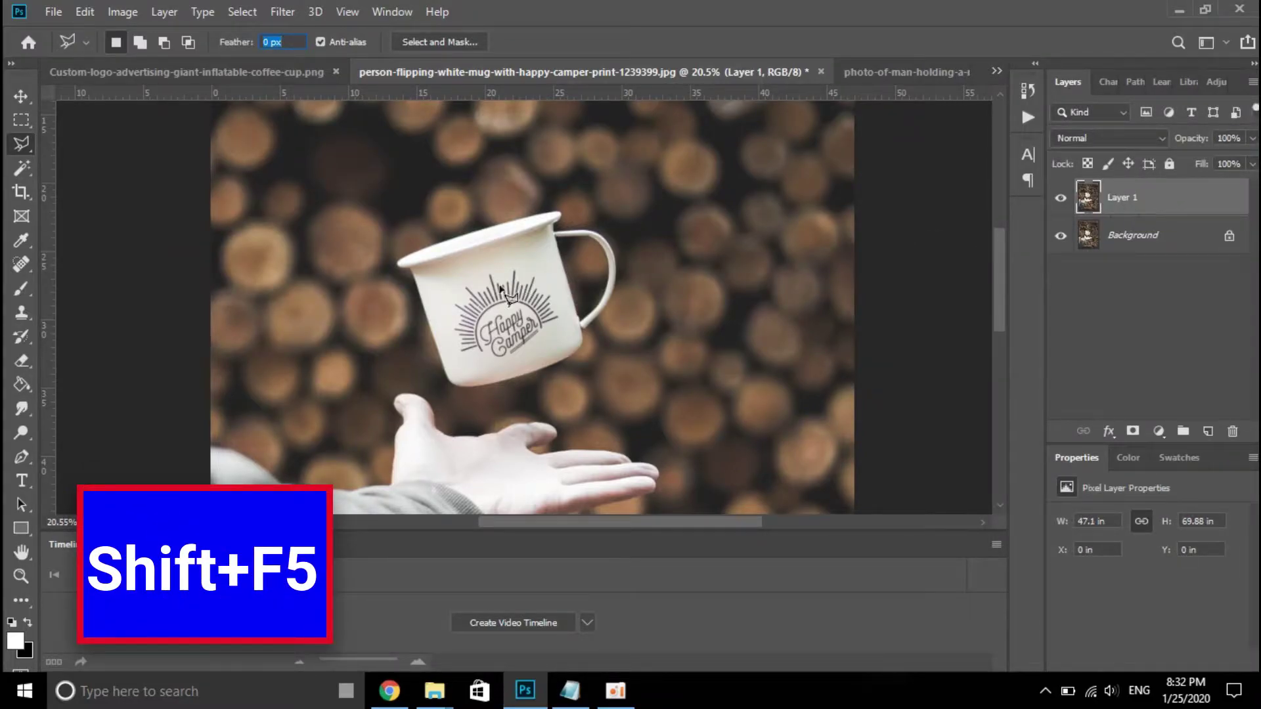
{"action": "left_click", "coordinate": [453, 394]}
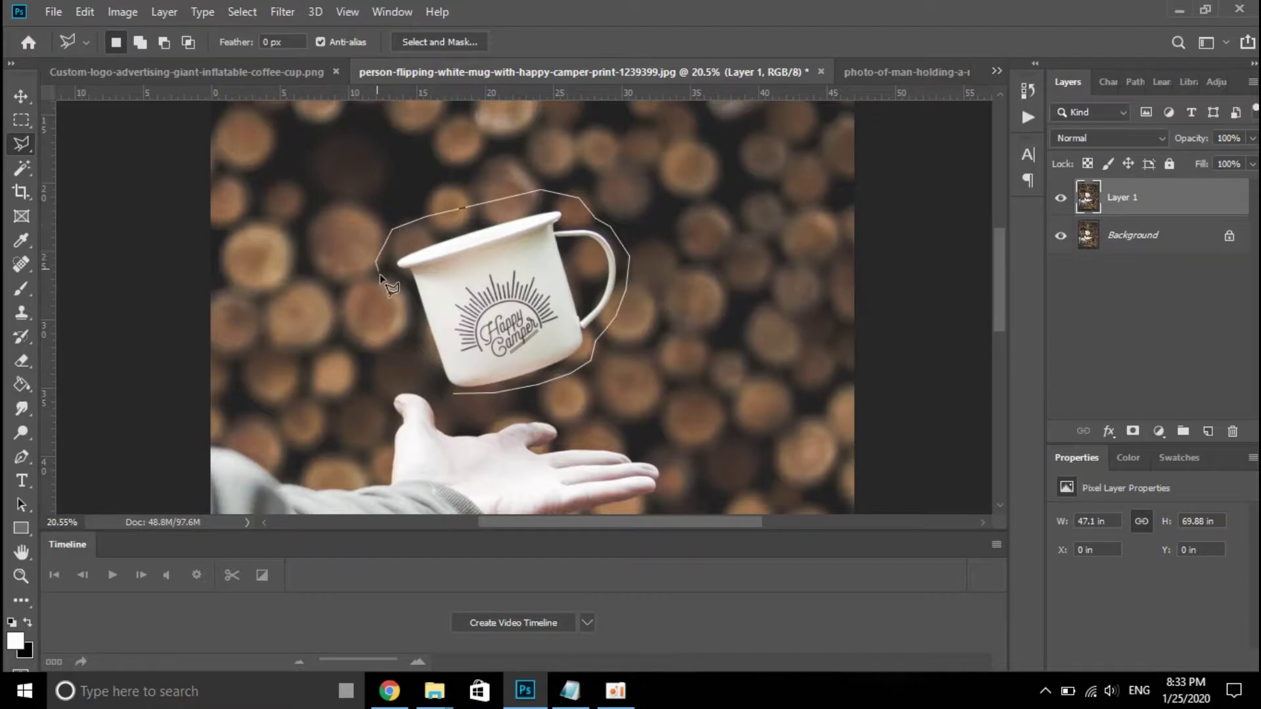
{"action": "left_click", "coordinate": [455, 396]}
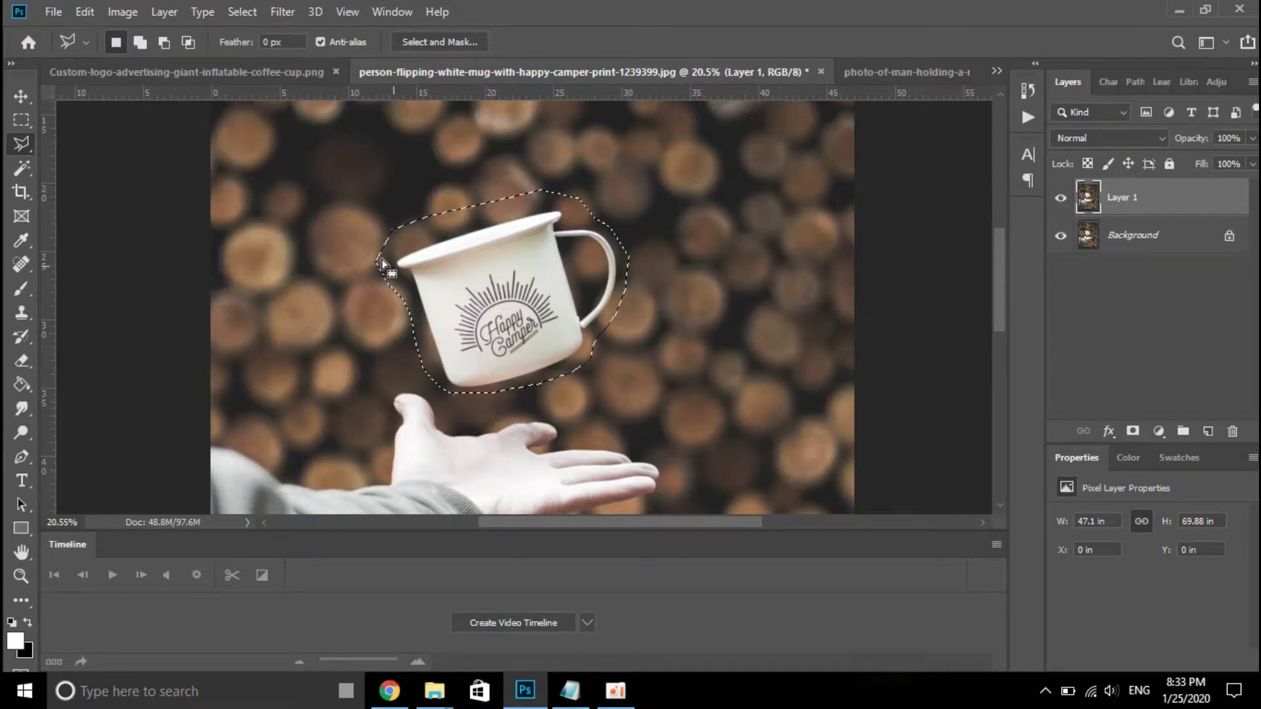
Step: Apply Edit > Fill with Content-Aware, Normal mode, 100% opacity to erase the mug
{"action": "left_click", "coordinate": [81, 13]}
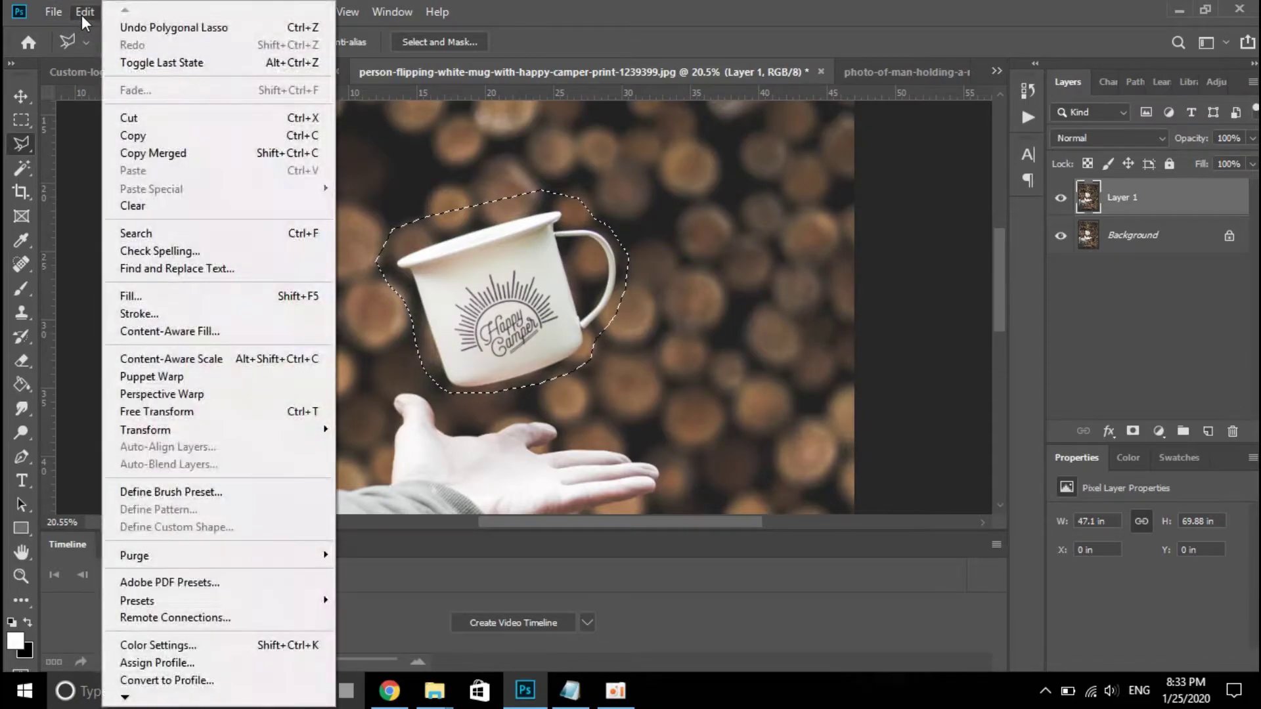
{"action": "left_click", "coordinate": [277, 299]}
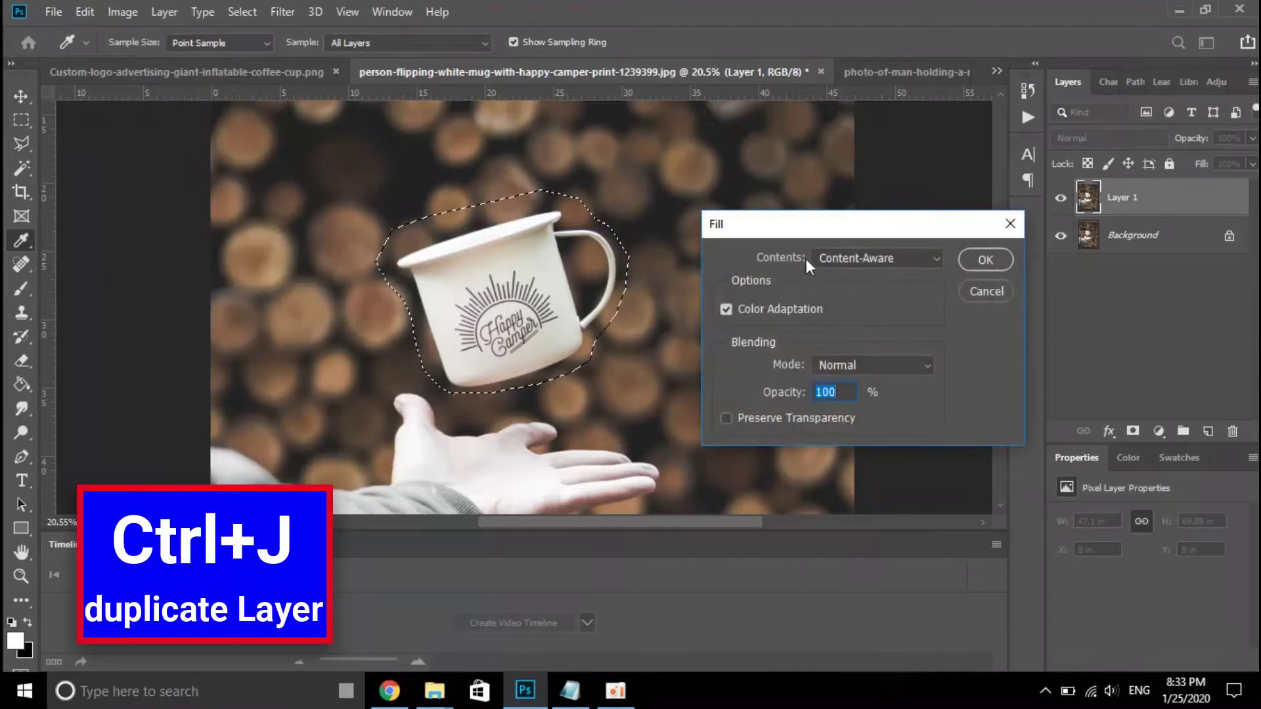
{"action": "left_click", "coordinate": [916, 261]}
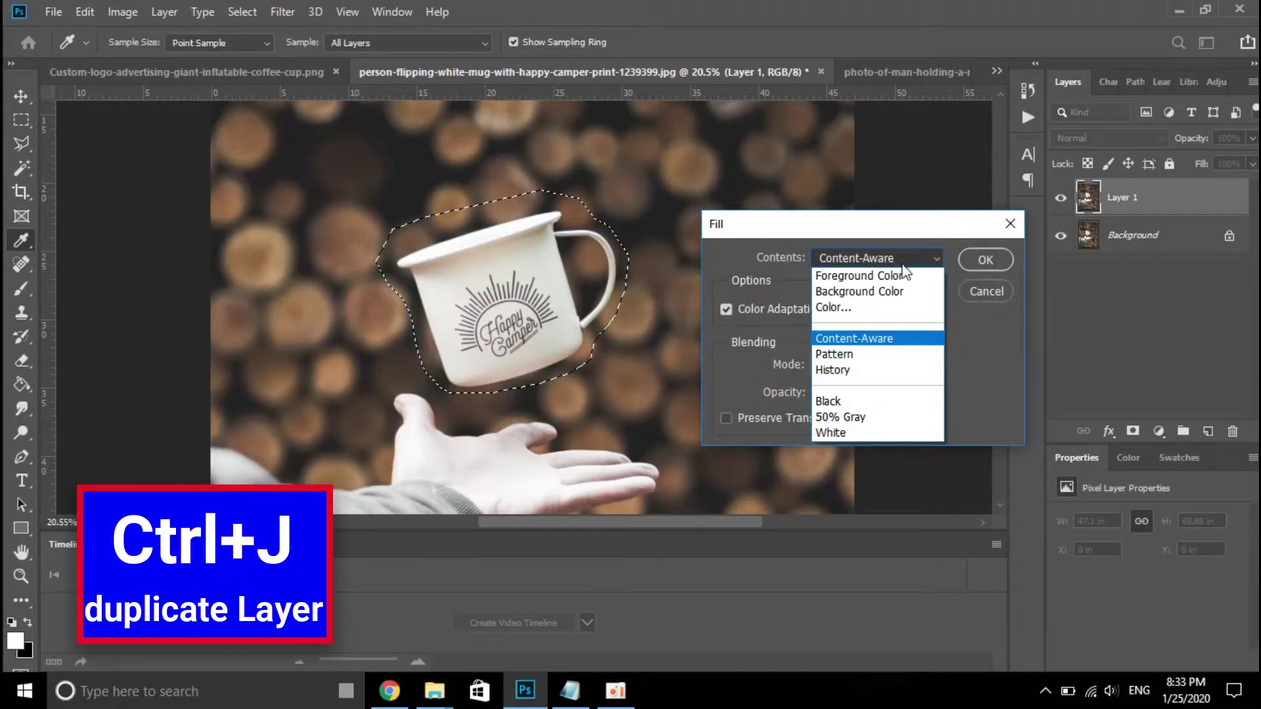
{"action": "left_click", "coordinate": [906, 337]}
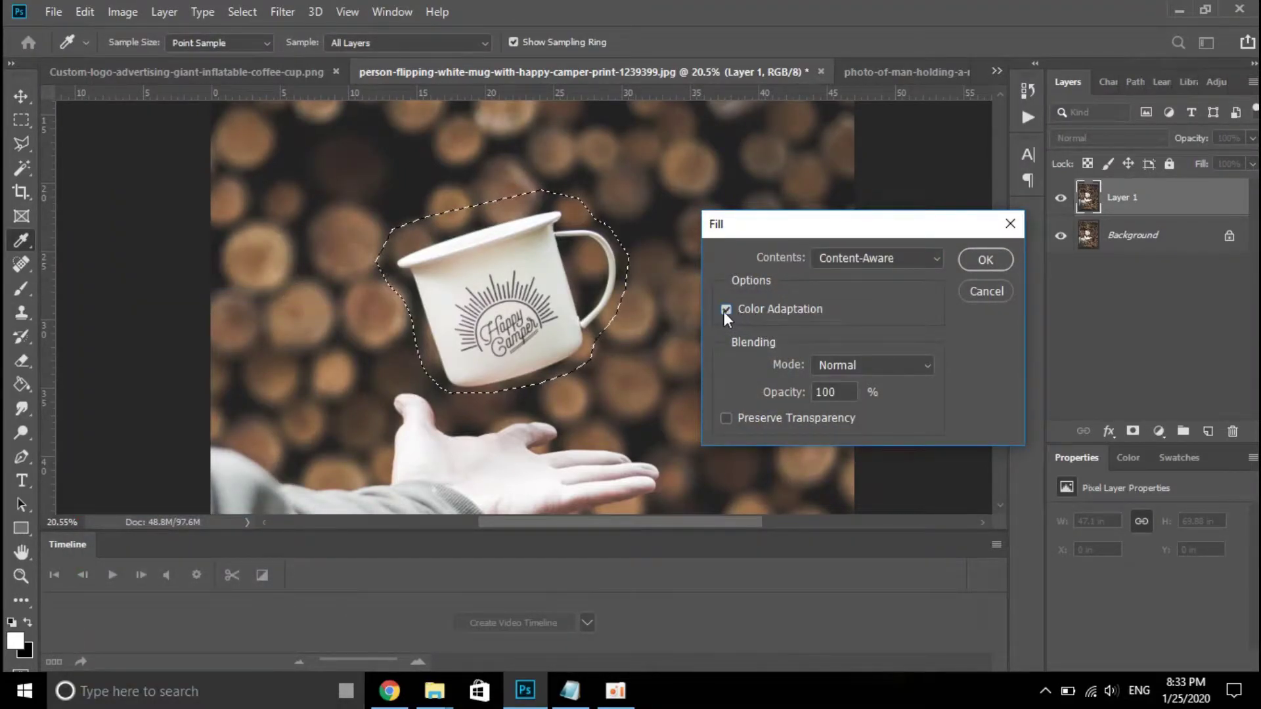
{"action": "left_click", "coordinate": [857, 363]}
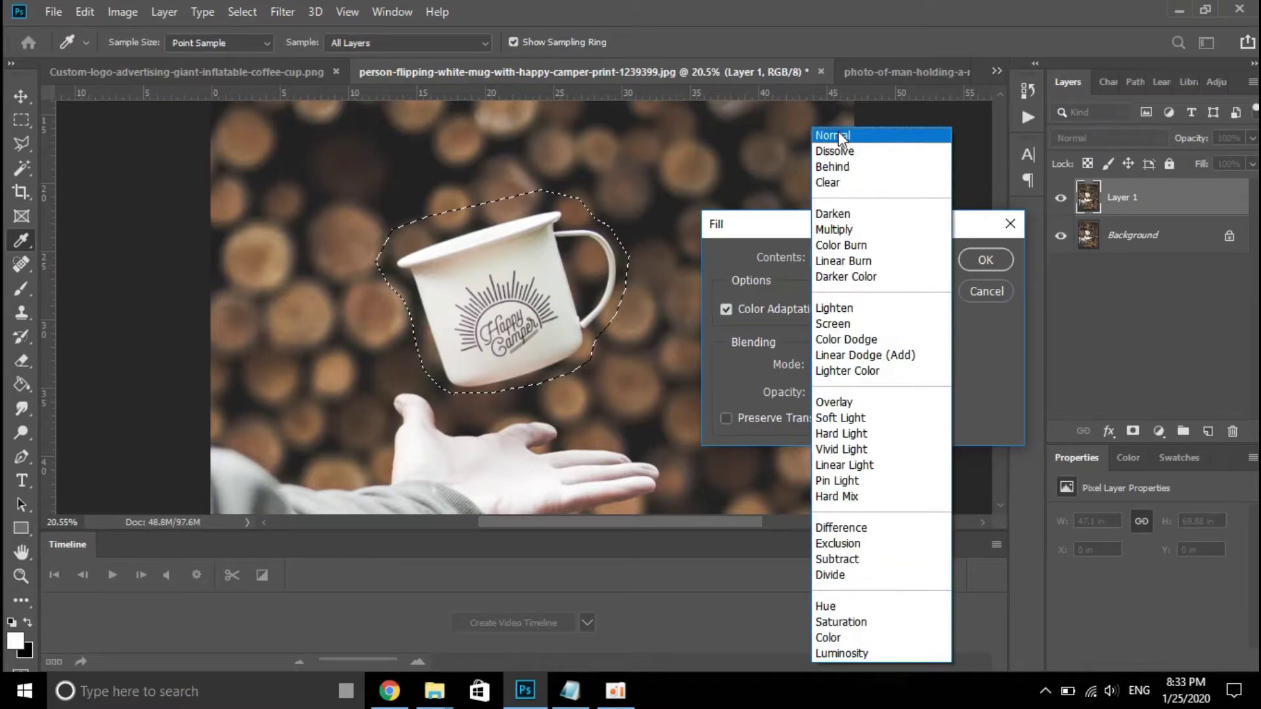
{"action": "left_click", "coordinate": [847, 125]}
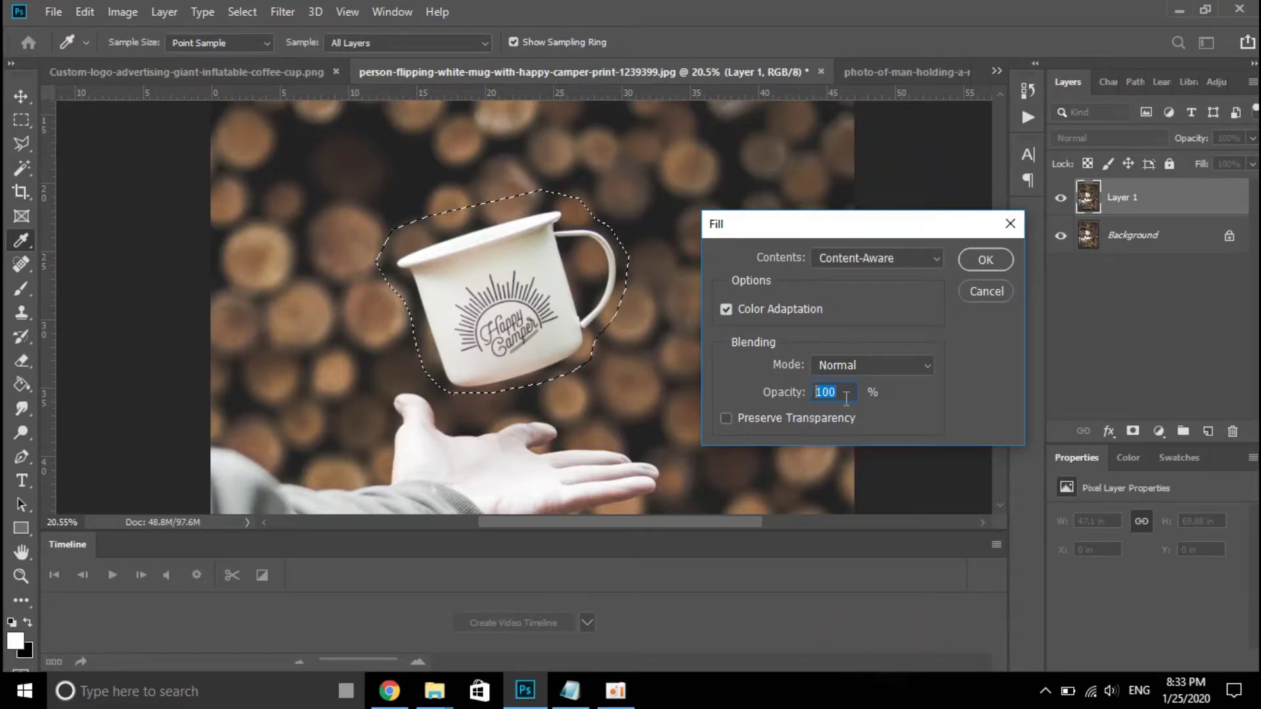
{"action": "left_click", "coordinate": [982, 260]}
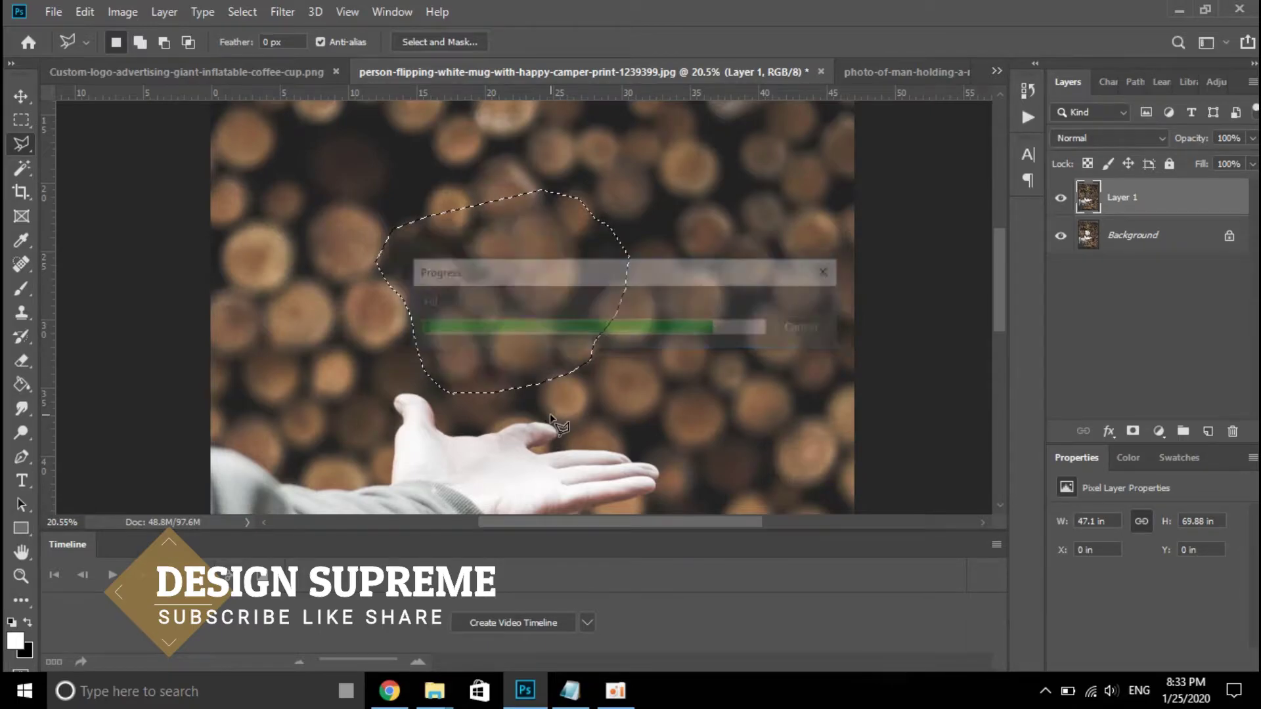
Step: Zoom out, deselect, and toggle Layer 1's visibility to compare before and after
{"action": "scroll", "coordinate": [593, 361], "scroll_direction": "down", "scroll_amount": 4, "text": "alt"}
{"action": "scroll", "coordinate": [593, 361], "scroll_direction": "down", "scroll_amount": 1, "text": "alt"}
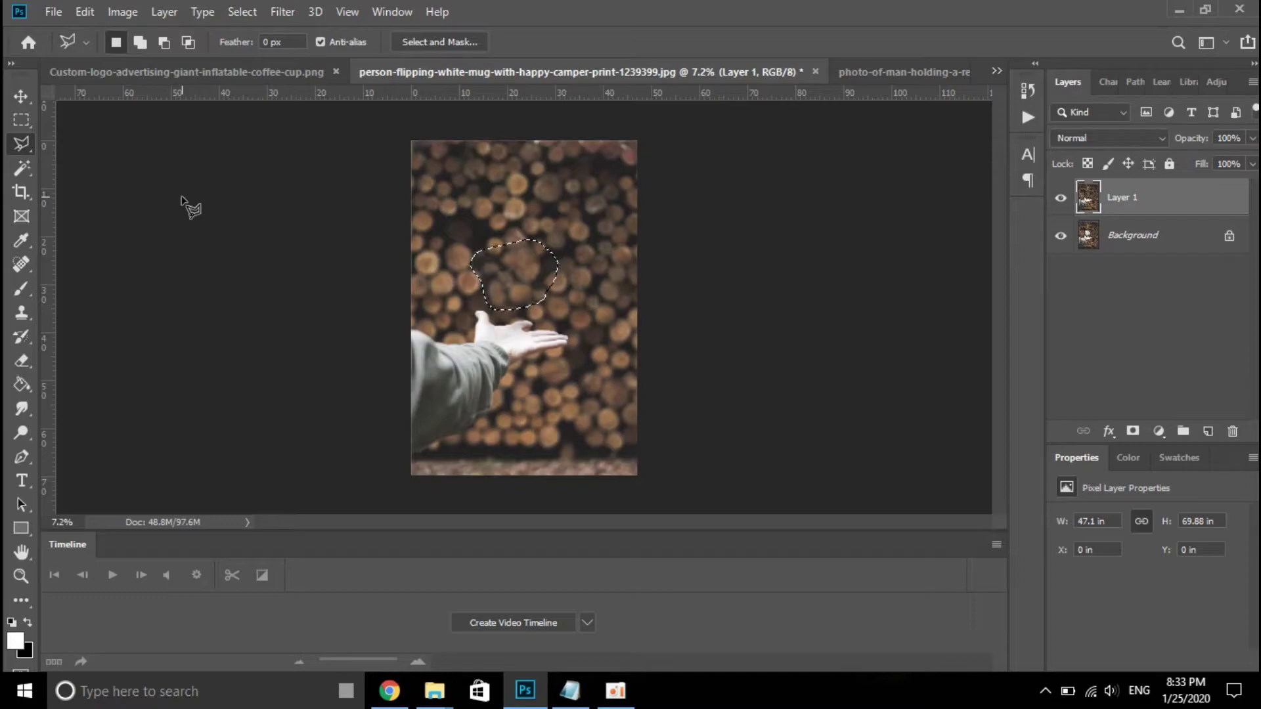
{"action": "key", "text": "ctrl+d"}
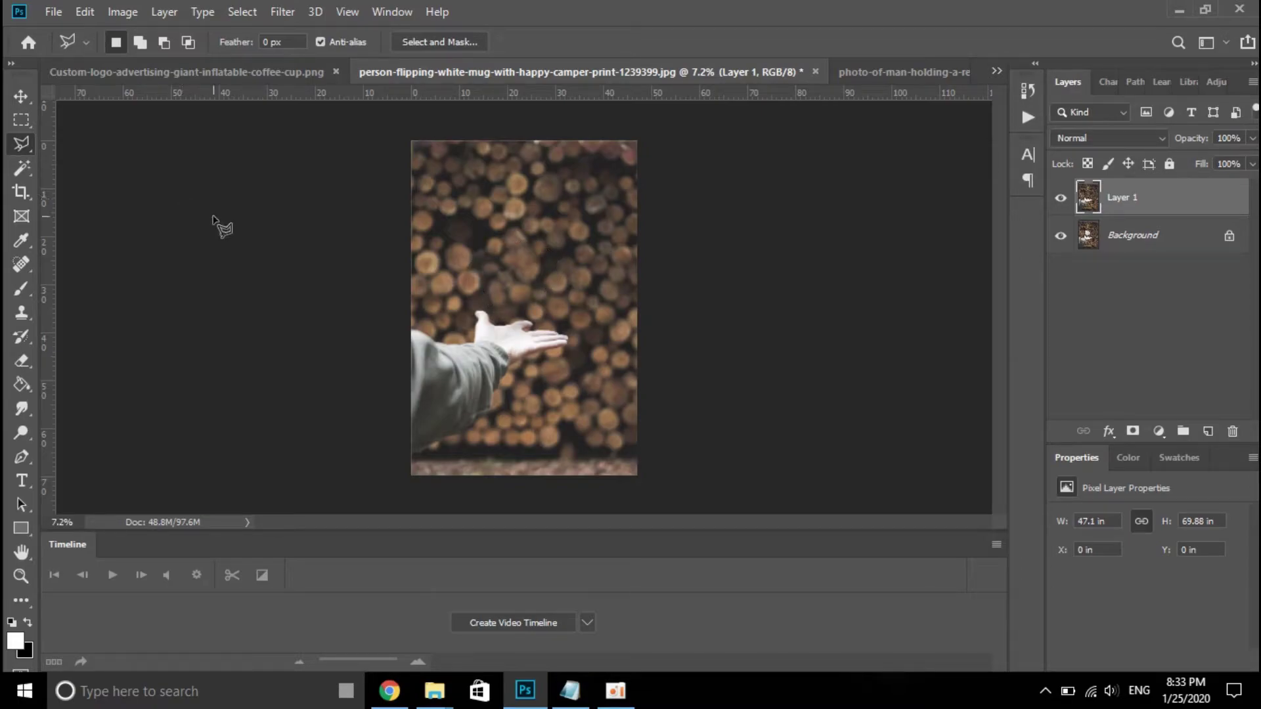
{"action": "left_click", "coordinate": [1061, 199]}
{"action": "left_click", "coordinate": [1061, 199]}
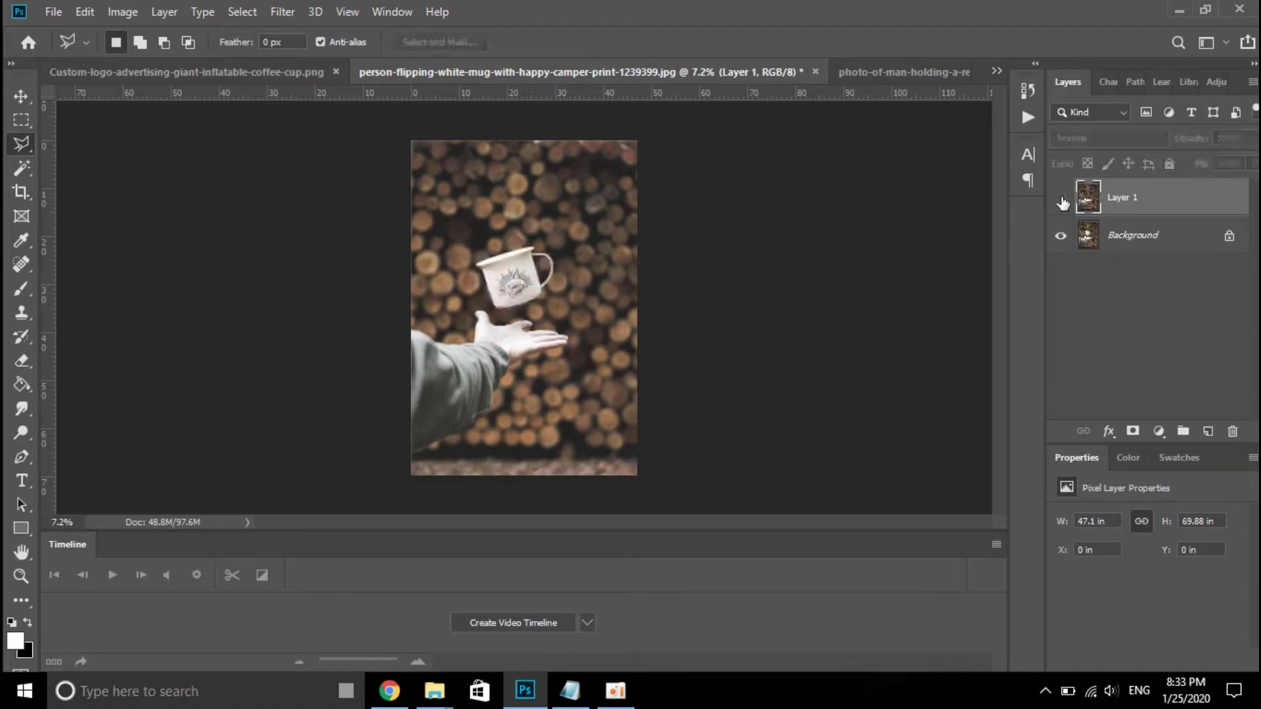
{"action": "left_click", "coordinate": [1062, 201]}
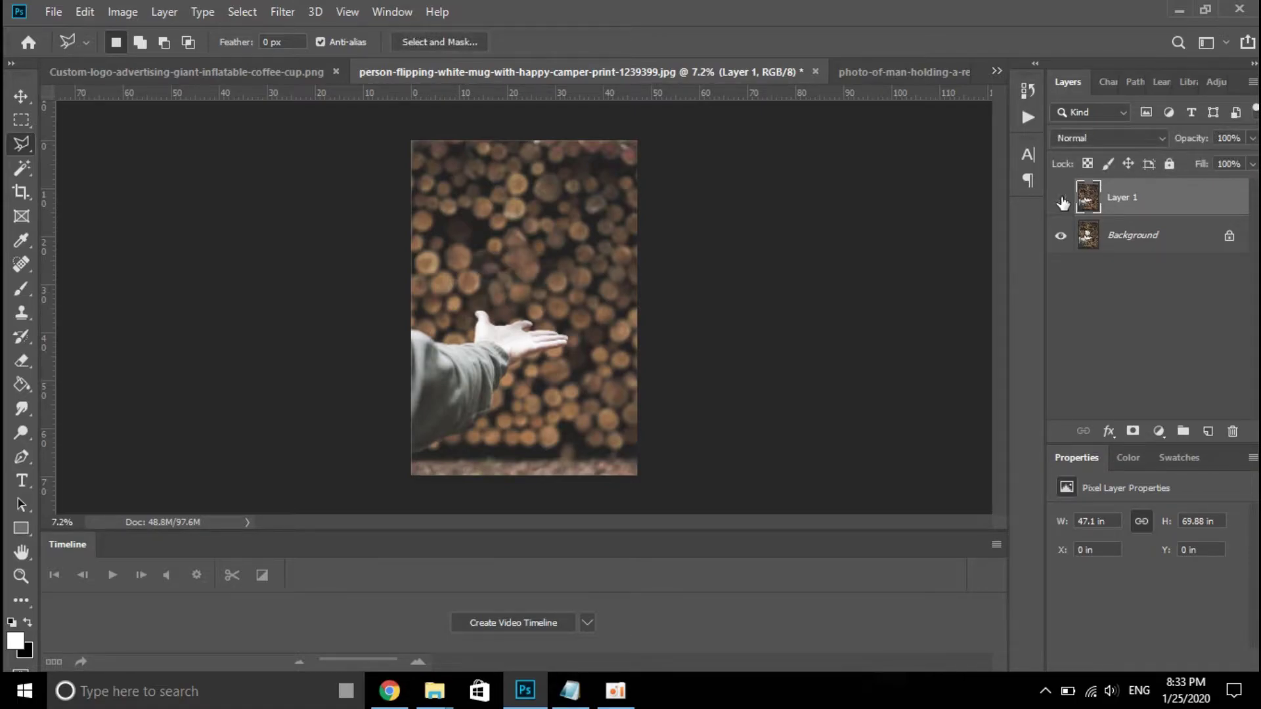
{"action": "left_click", "coordinate": [1062, 201]}
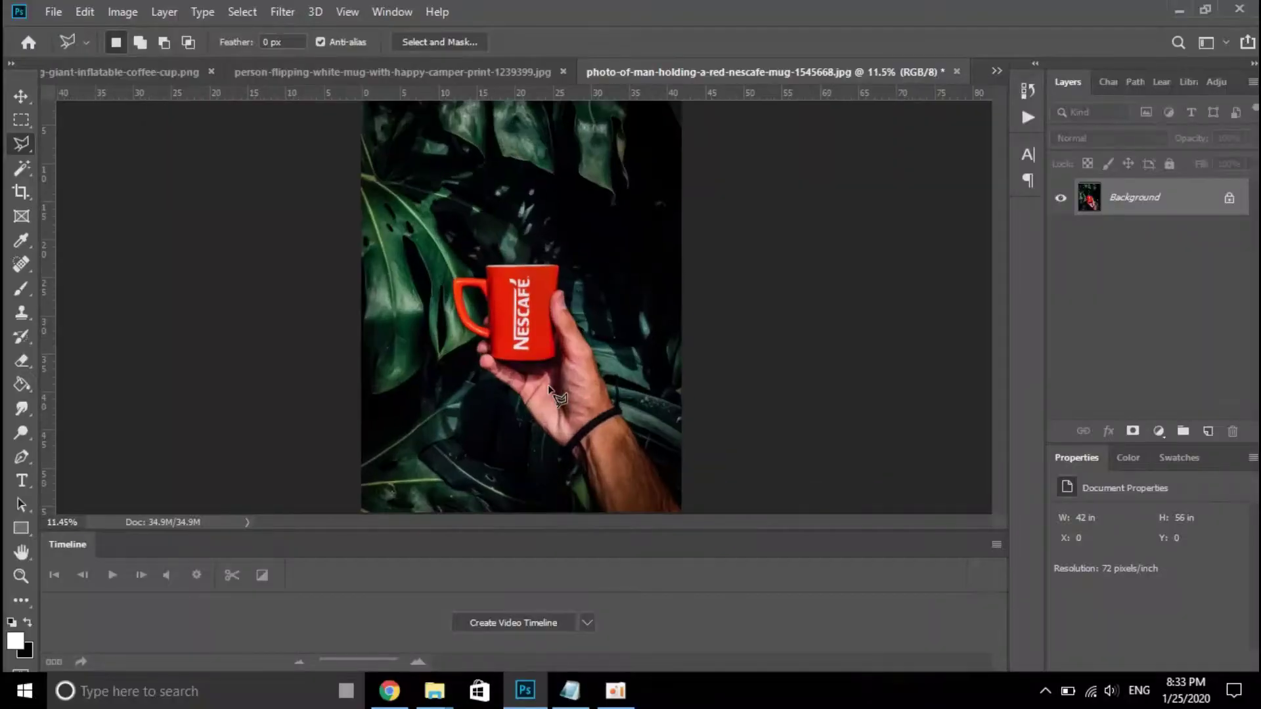
Step: Select the Clone Stamp tool and add a new empty layer for the cloned pixels
{"action": "scroll", "coordinate": [551, 393], "scroll_direction": "up", "scroll_amount": 1, "text": "alt"}
{"action": "scroll", "coordinate": [563, 332], "scroll_direction": "up", "scroll_amount": 2}
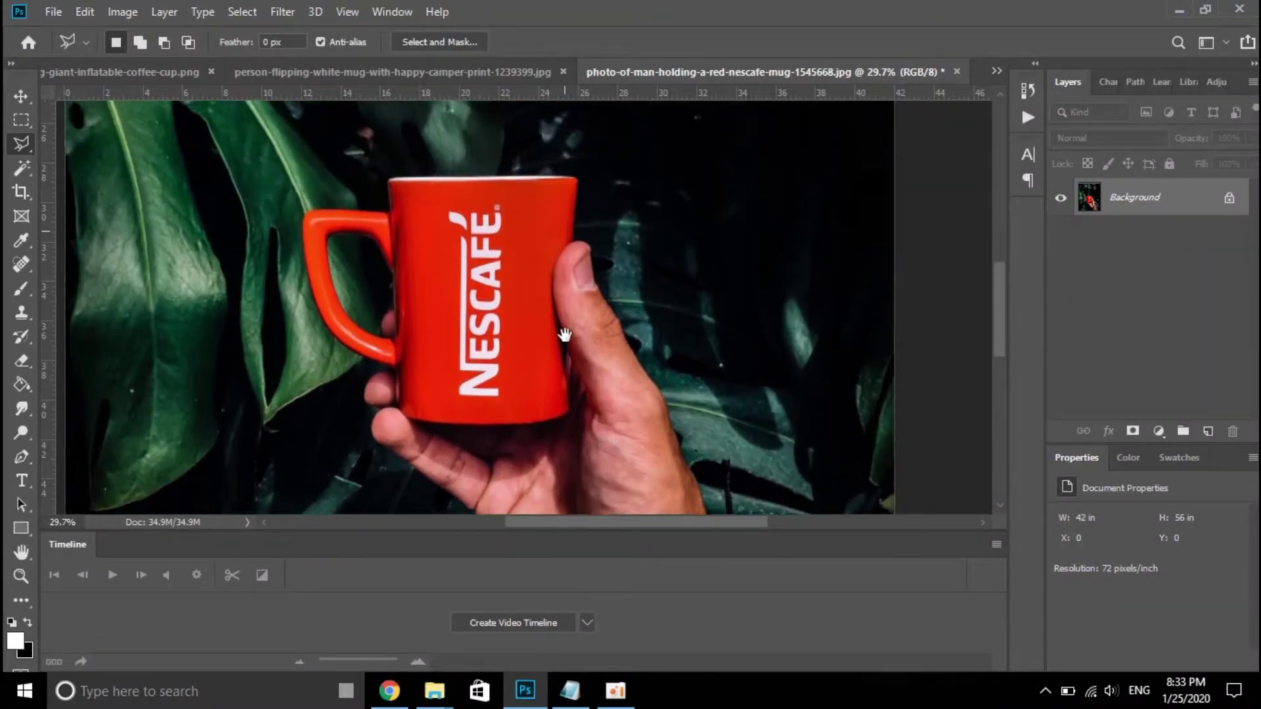
{"action": "left_click", "coordinate": [21, 312]}
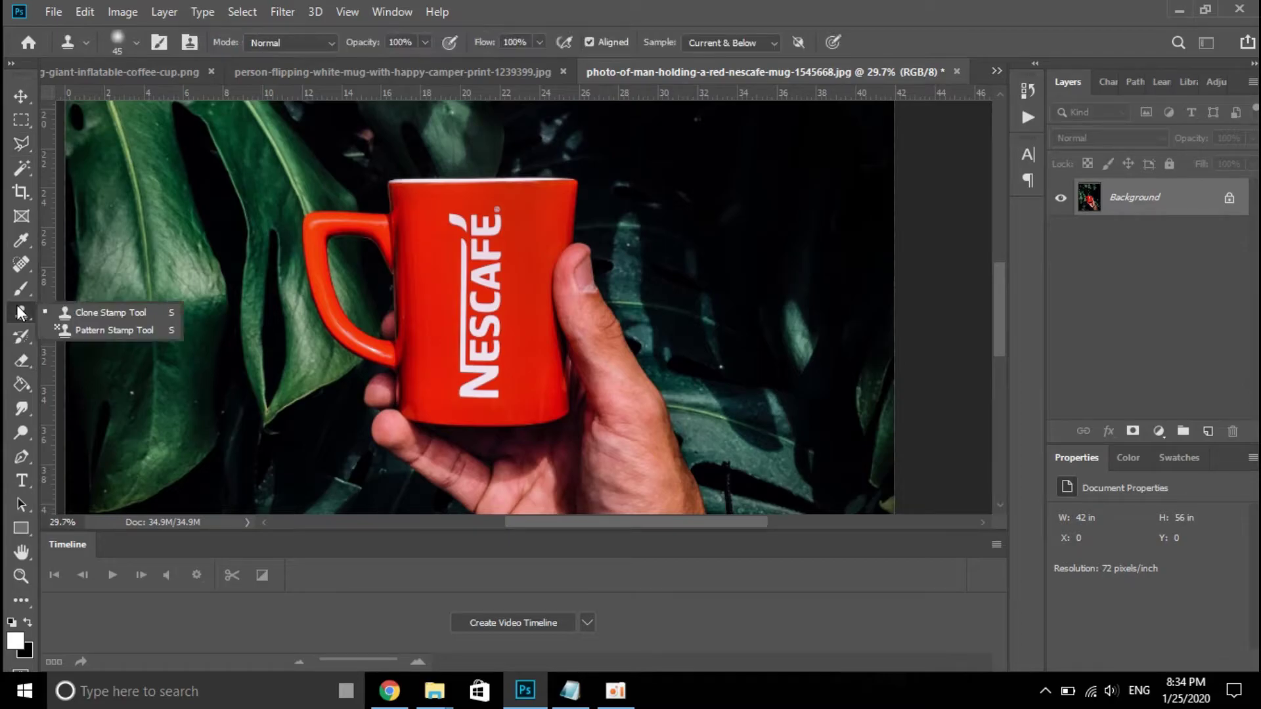
{"action": "left_click", "coordinate": [159, 311]}
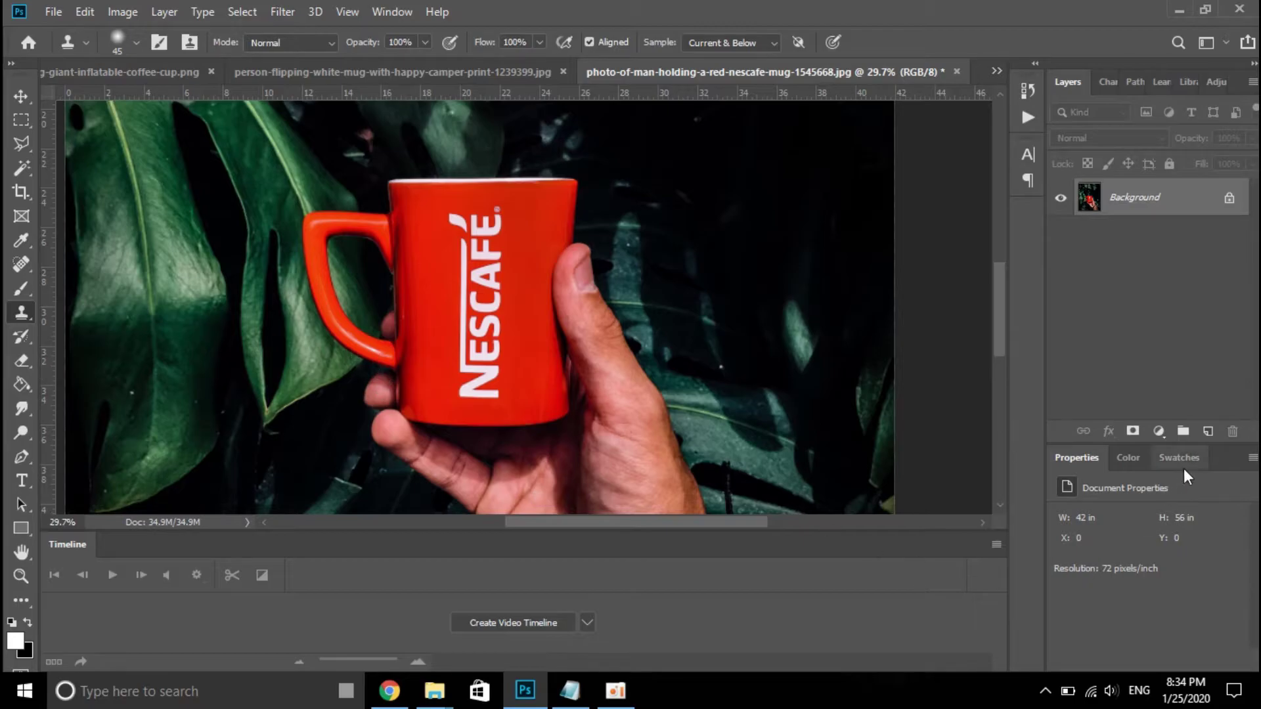
{"action": "left_click", "coordinate": [1208, 433]}
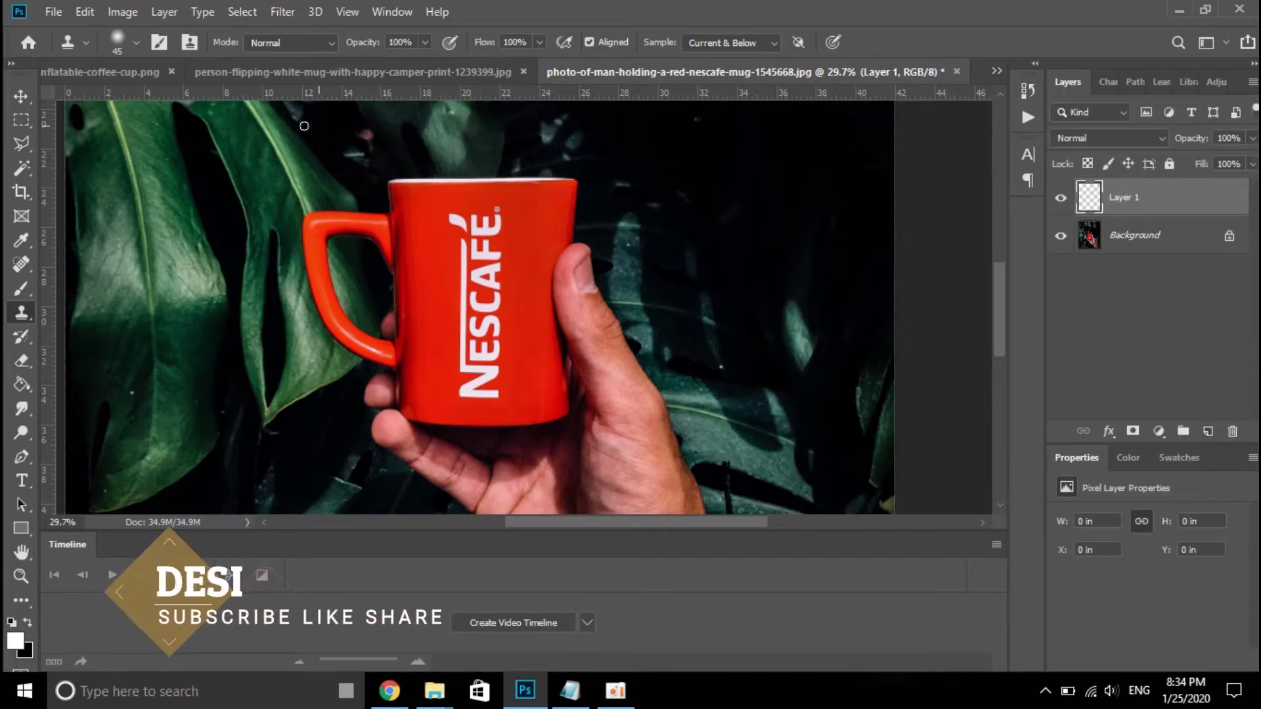
Step: Set the Clone Stamp brush to Soft Round from General Brushes and open the Sample options
{"action": "left_click", "coordinate": [133, 46]}
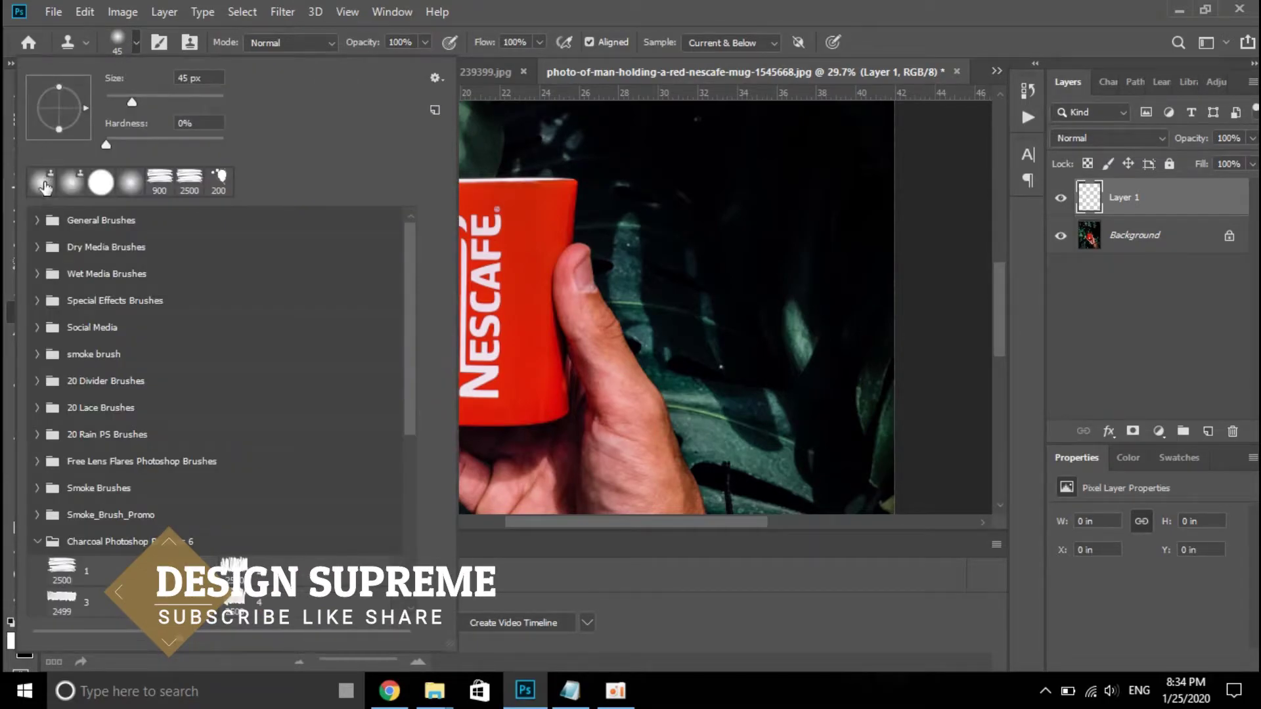
{"action": "left_click", "coordinate": [44, 222]}
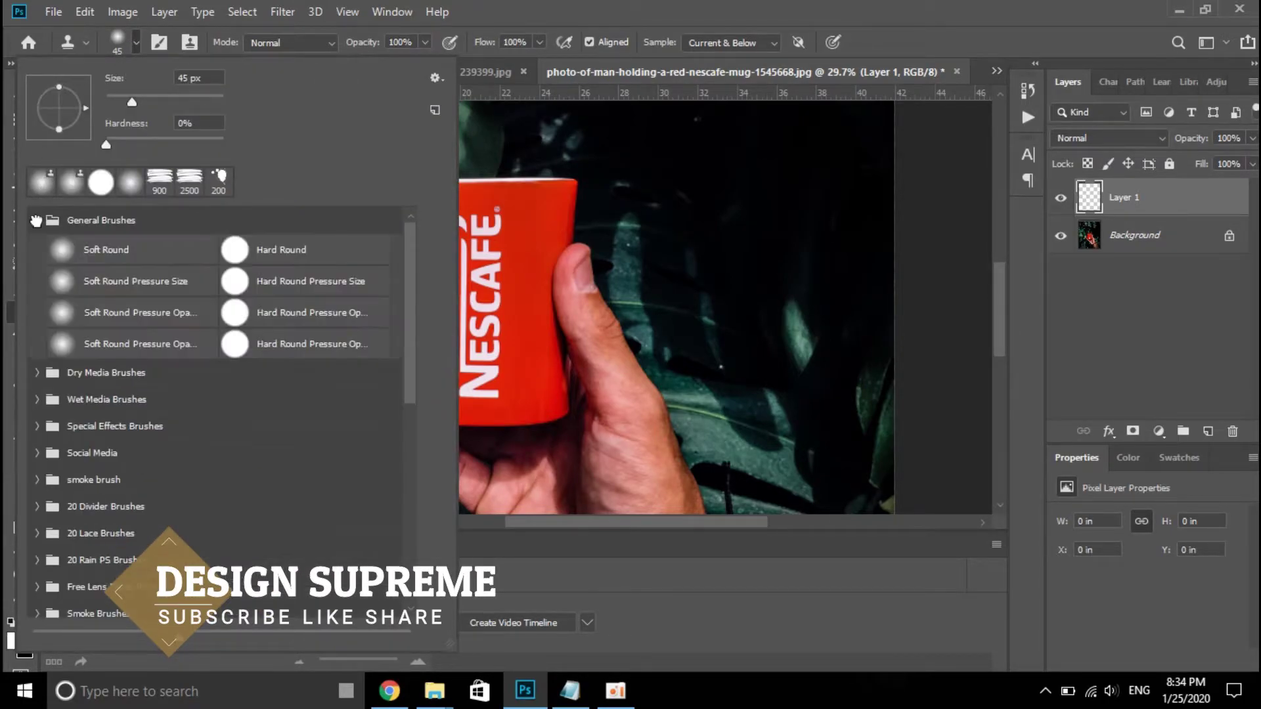
{"action": "left_click", "coordinate": [117, 259]}
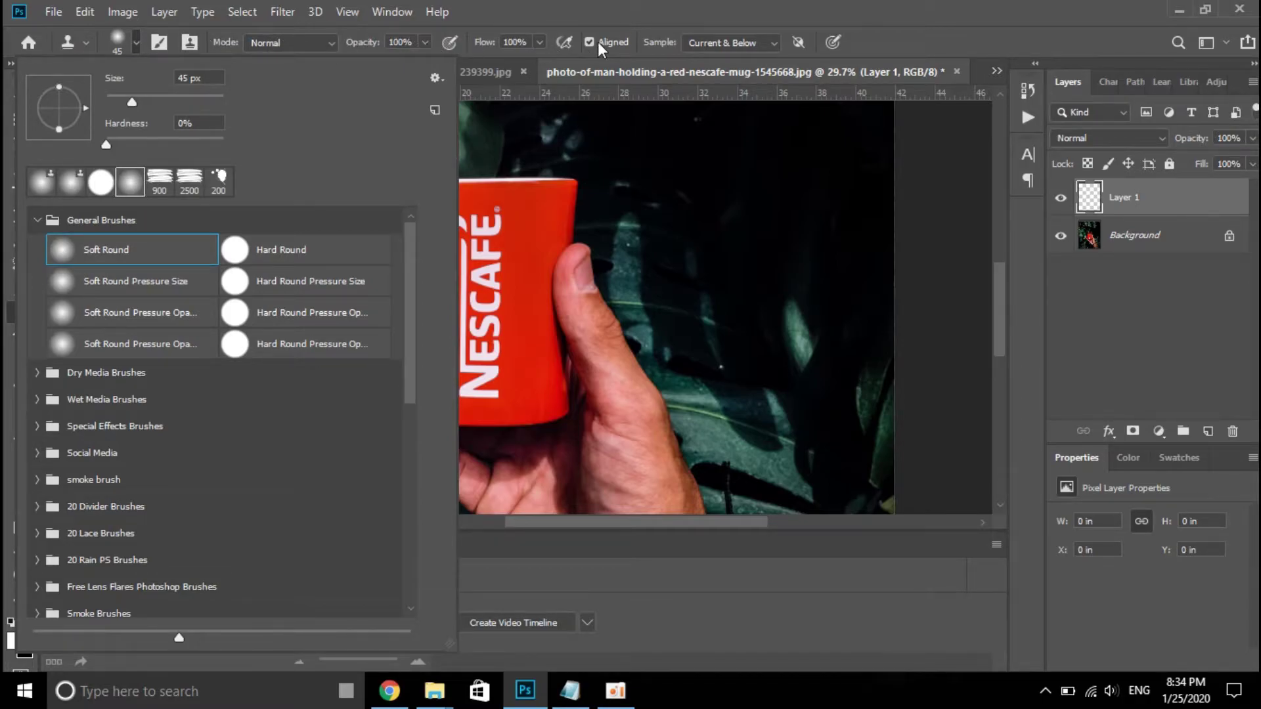
{"action": "left_click", "coordinate": [727, 43]}
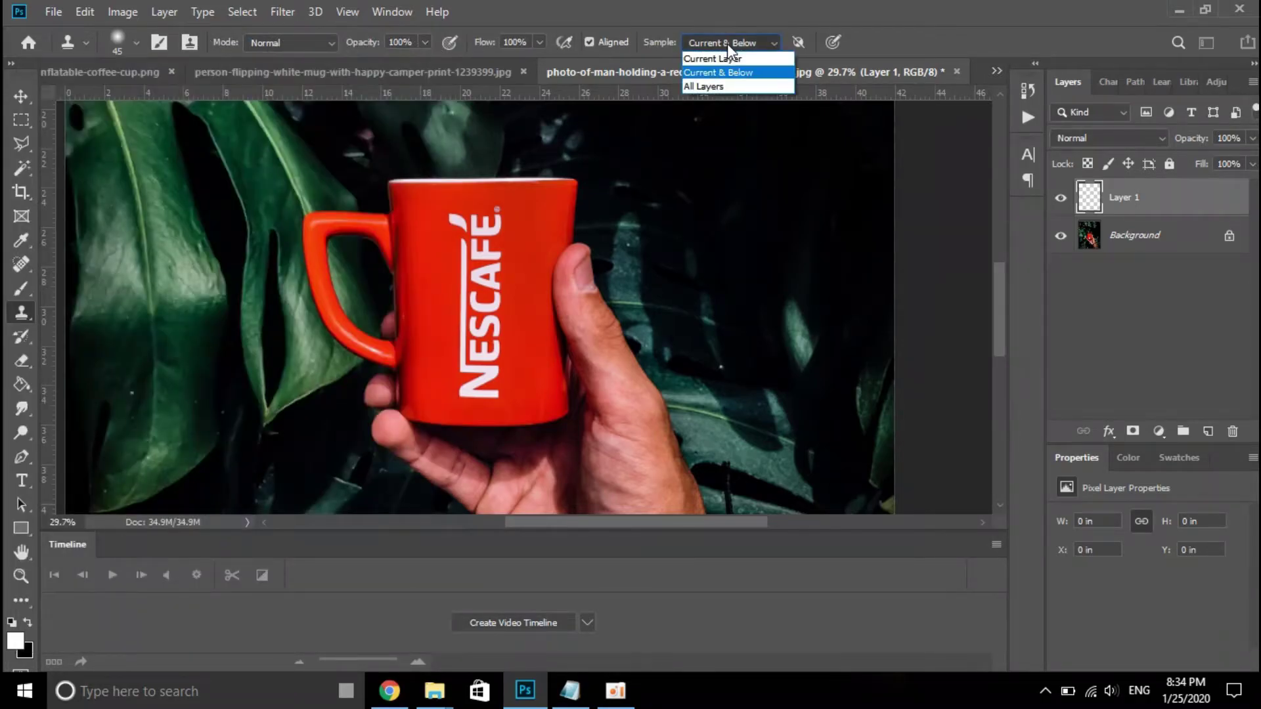
Step: Sample Current & Below and clone red over the NESCAFÉ logo's accent and letters
{"action": "left_click", "coordinate": [741, 73]}
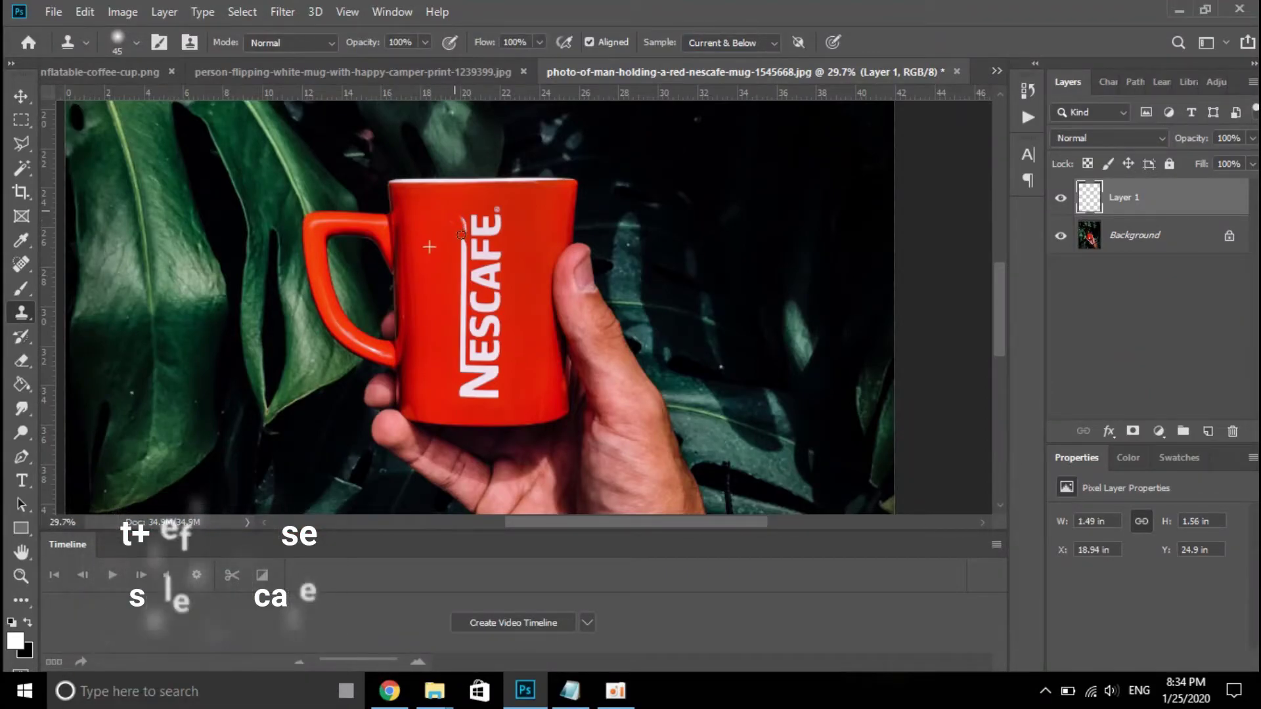
{"action": "mouse_move", "coordinate": [451, 218]}
{"action": "left_mouse_down"}
{"action": "mouse_move", "coordinate": [473, 233]}
{"action": "mouse_move", "coordinate": [462, 269]}
{"action": "left_mouse_up"}
{"action": "mouse_move", "coordinate": [479, 217]}
{"action": "left_mouse_down"}
{"action": "mouse_move", "coordinate": [500, 211]}
{"action": "mouse_move", "coordinate": [475, 252]}
{"action": "left_mouse_up"}
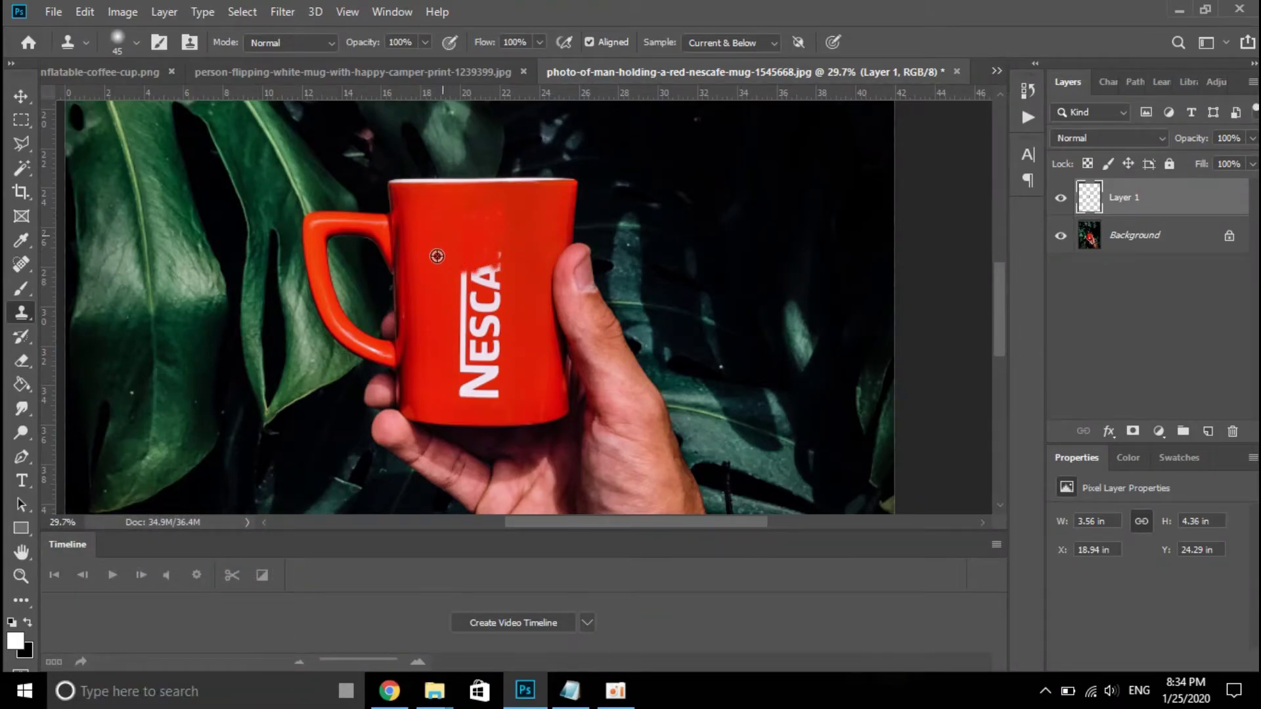
{"action": "mouse_move", "coordinate": [467, 273]}
{"action": "left_mouse_down"}
{"action": "mouse_move", "coordinate": [465, 297]}
{"action": "mouse_move", "coordinate": [477, 294]}
{"action": "left_mouse_up"}
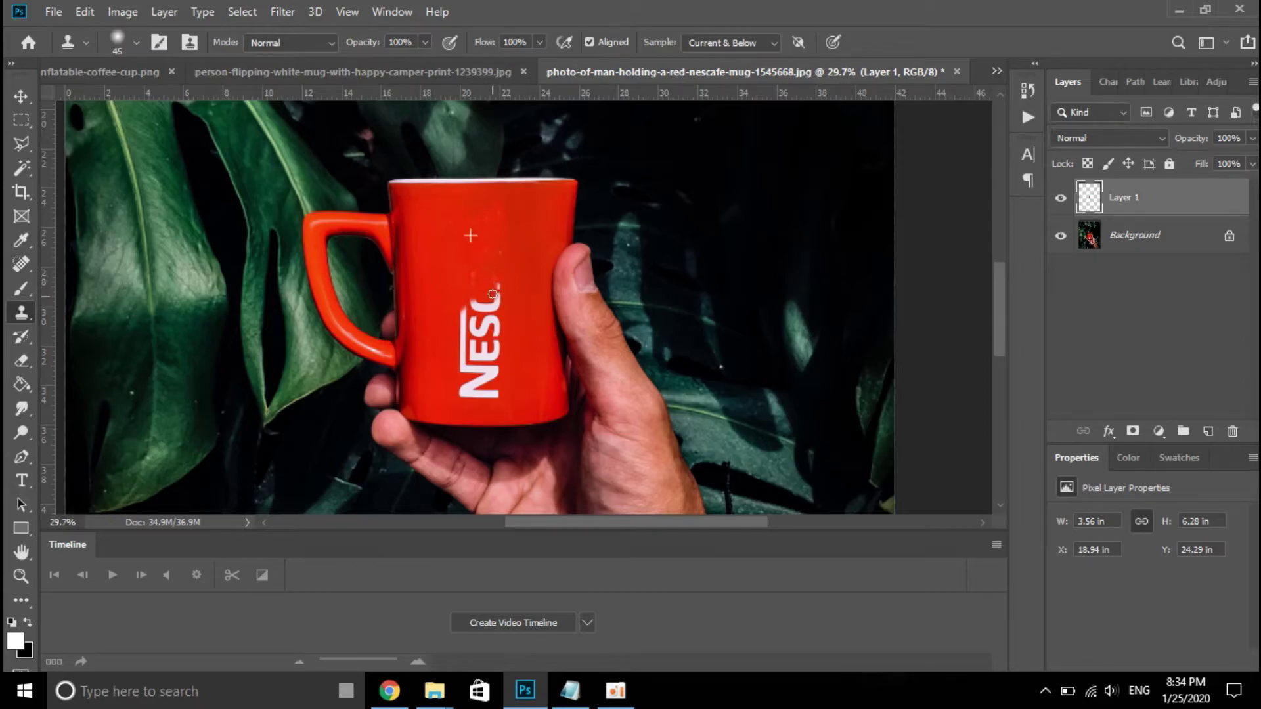
{"action": "left_click_drag", "start_coordinate": [485, 295], "coordinate": [463, 301]}
{"action": "mouse_move", "coordinate": [463, 348]}
{"action": "left_mouse_down"}
{"action": "mouse_move", "coordinate": [475, 318]}
{"action": "mouse_move", "coordinate": [500, 398]}
{"action": "mouse_move", "coordinate": [463, 351]}
{"action": "mouse_move", "coordinate": [454, 373]}
{"action": "left_mouse_up"}
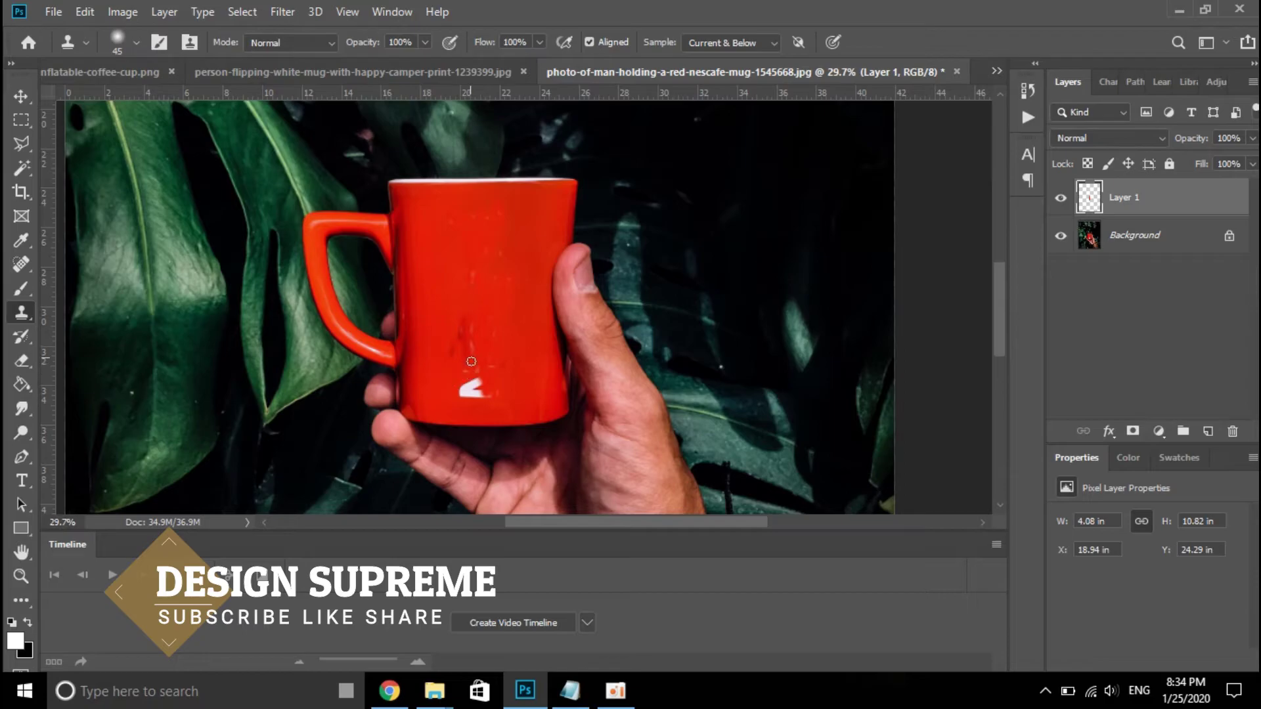
{"action": "left_click_drag", "start_coordinate": [471, 361], "coordinate": [462, 391]}
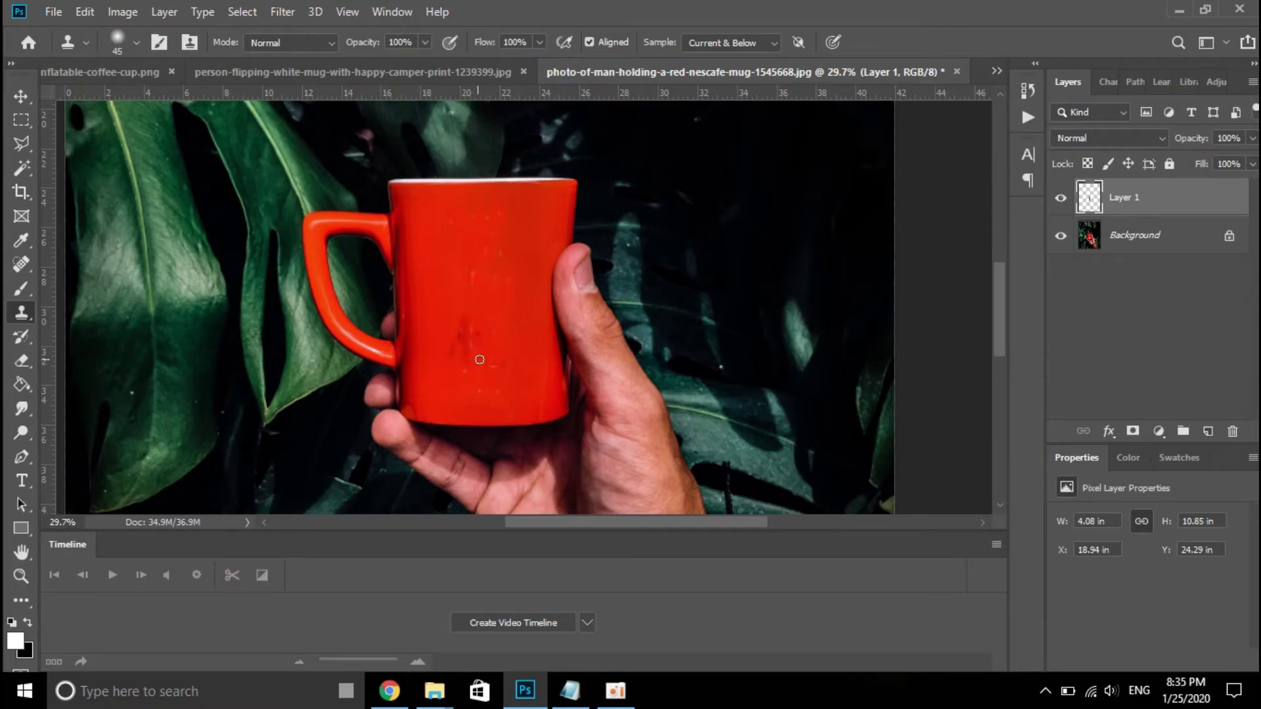
Step: Toggle Layer 1's visibility repeatedly to compare the cloned result with the original
{"action": "left_click", "coordinate": [1060, 199]}
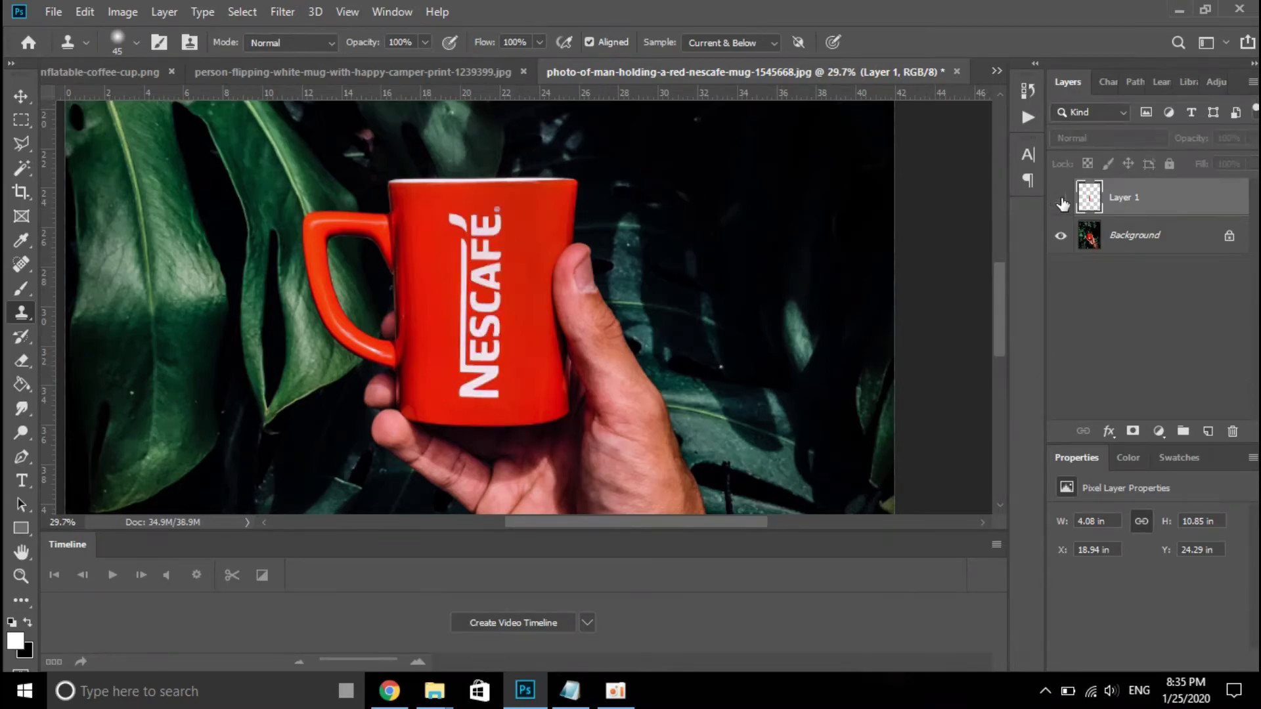
{"action": "left_click", "coordinate": [1061, 199]}
{"action": "left_click", "coordinate": [1061, 199]}
{"action": "left_click", "coordinate": [1061, 199]}
{"action": "left_click", "coordinate": [1060, 199]}
{"action": "left_click", "coordinate": [1060, 199]}
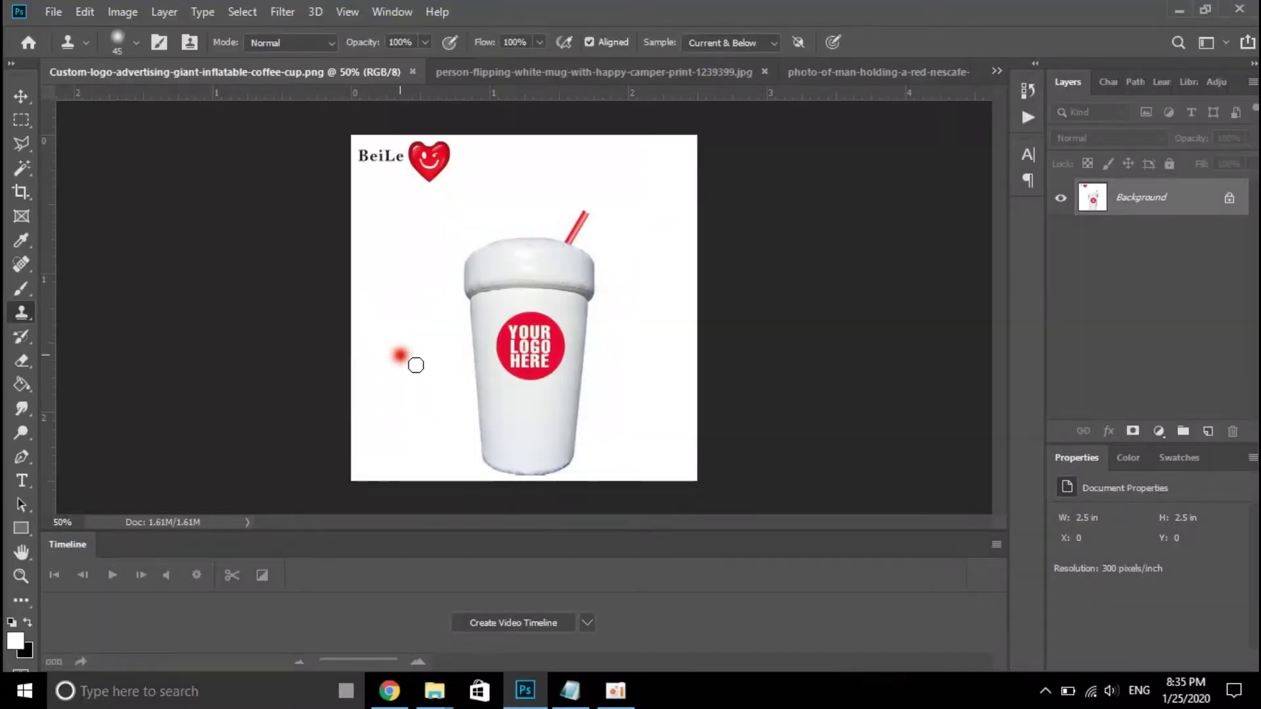
Step: Switch to the Custom-logo-advertising-giant-inflatable-coffee-cup.png document
{"action": "left_click", "coordinate": [401, 356]}
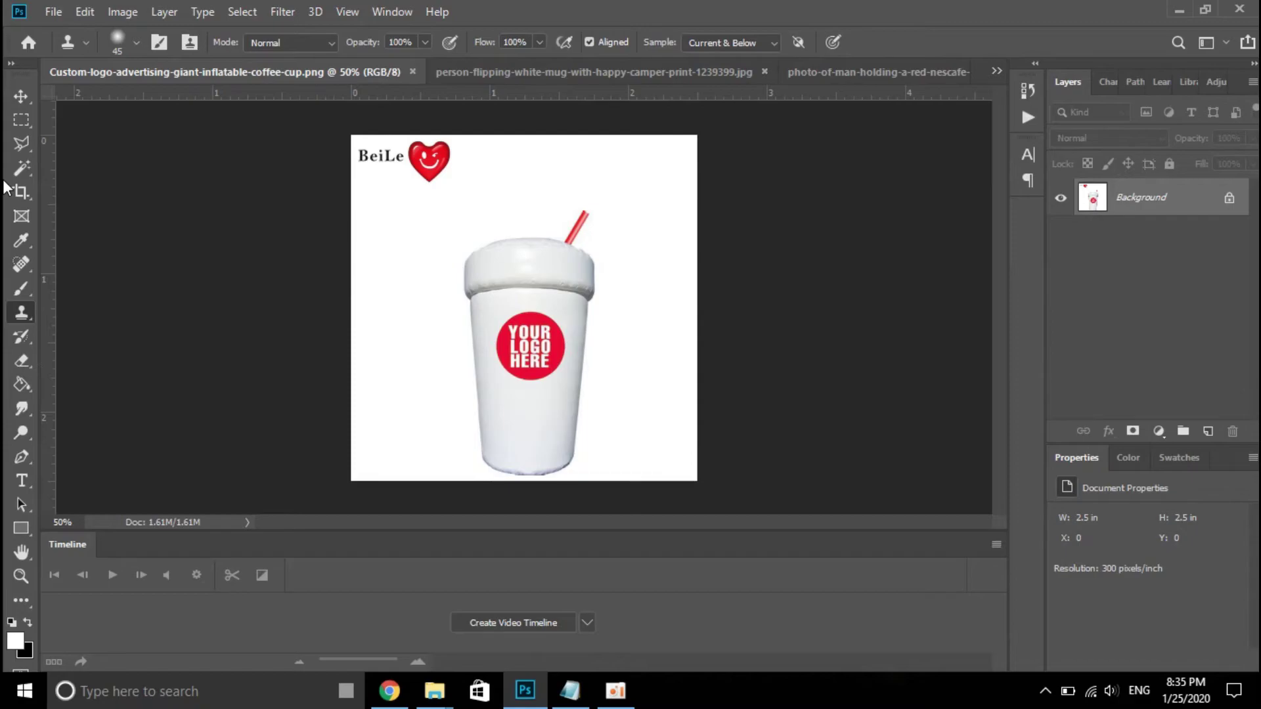
Step: Choose the Patch Tool, zoom in, and loop a selection around the red logo circle
{"action": "left_click", "coordinate": [20, 265]}
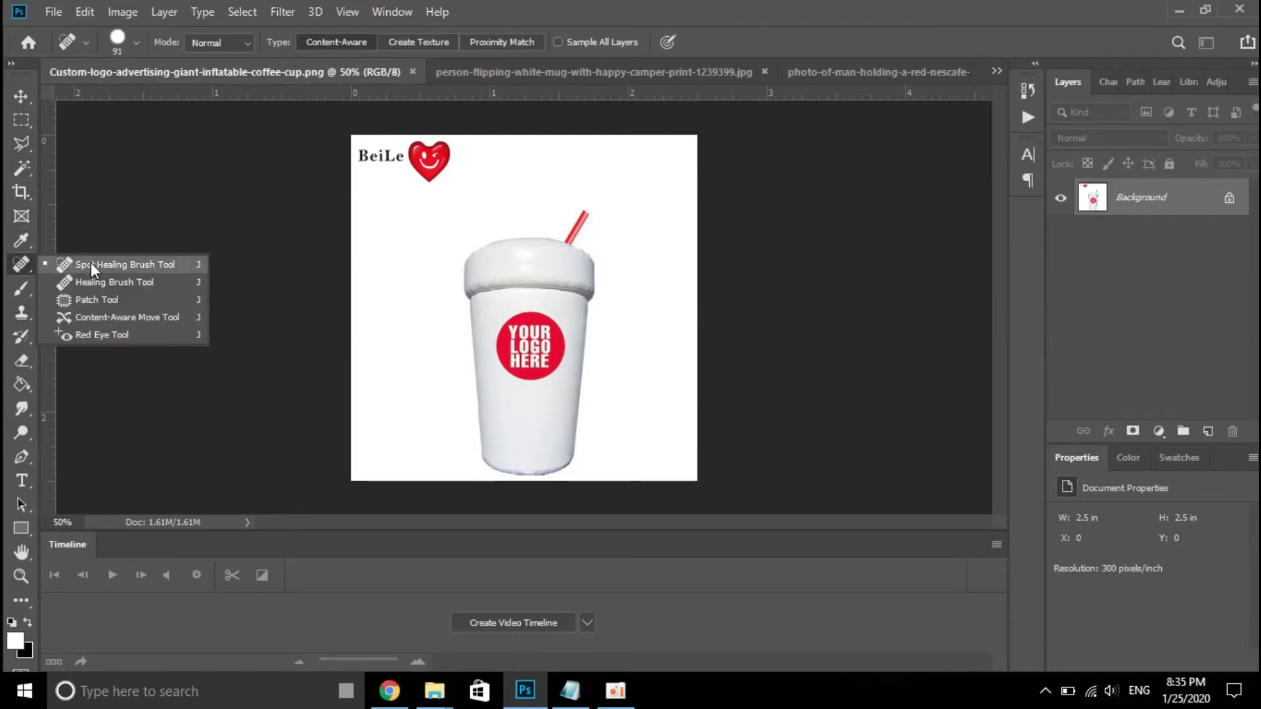
{"action": "left_click", "coordinate": [146, 298]}
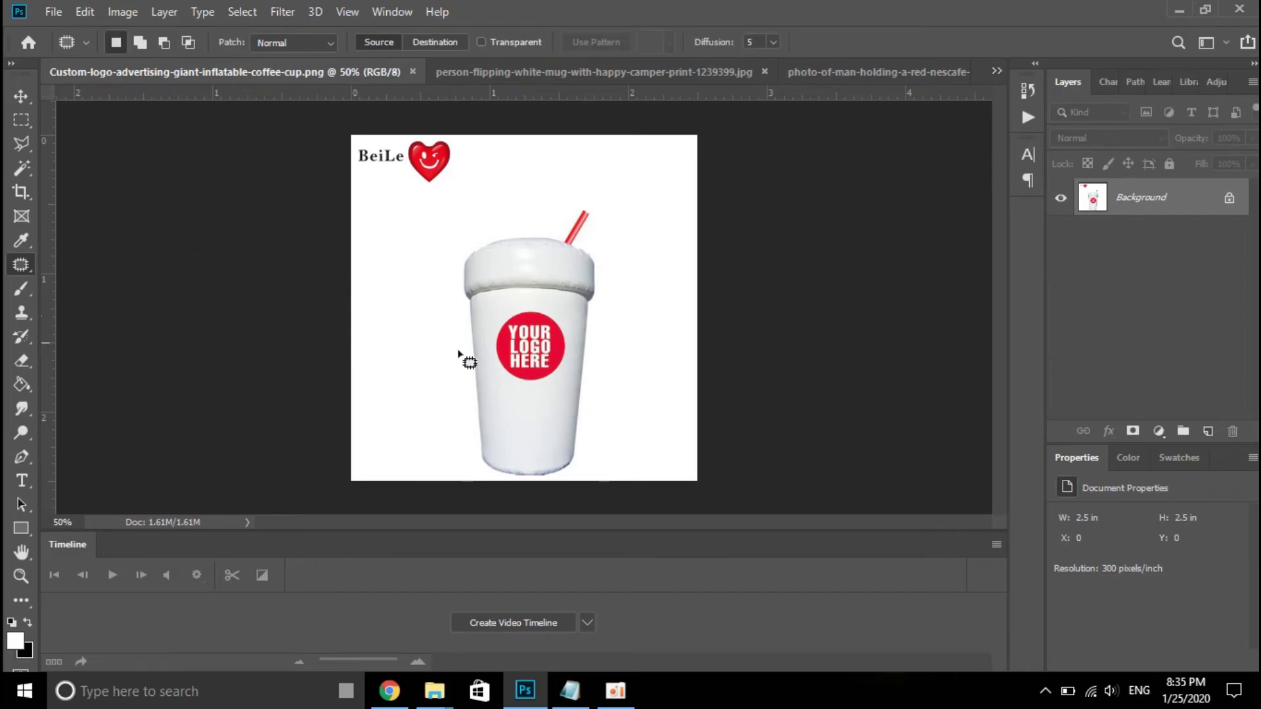
{"action": "scroll", "coordinate": [571, 404], "scroll_direction": "up", "scroll_amount": 2}
{"action": "scroll", "coordinate": [569, 399], "scroll_direction": "up", "scroll_amount": 3}
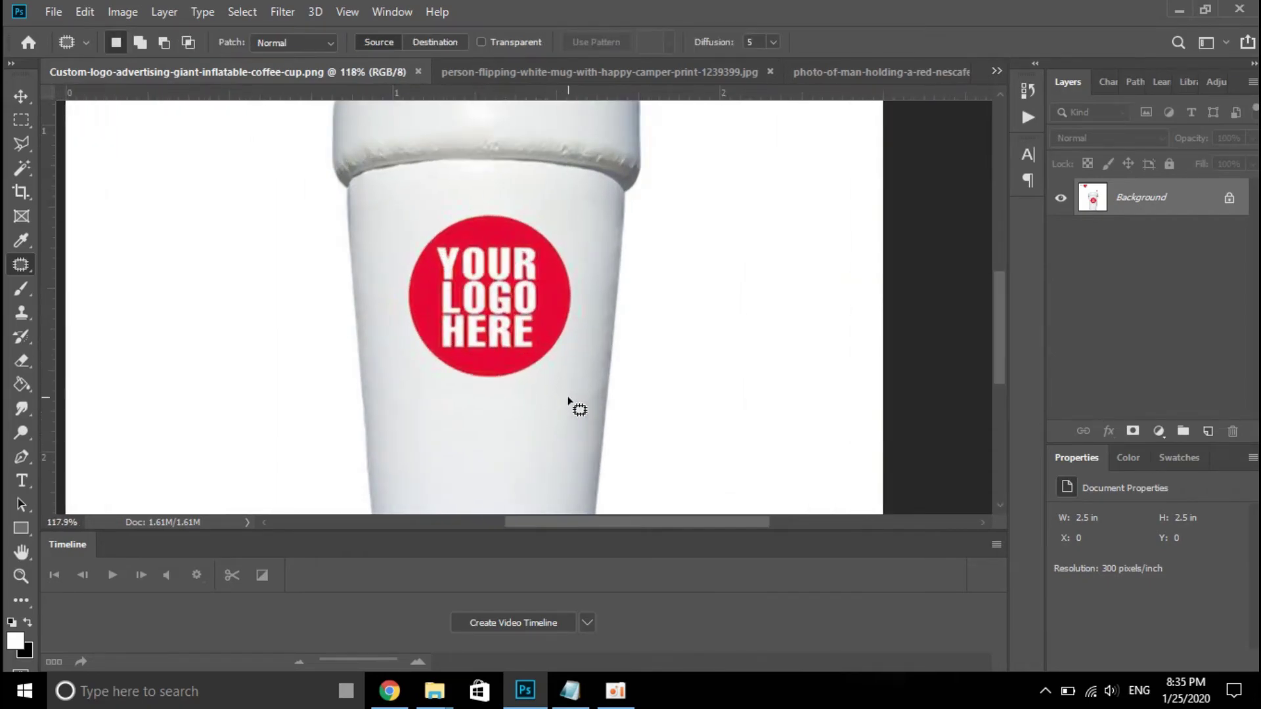
{"action": "mouse_move", "coordinate": [464, 387]}
{"action": "left_mouse_down"}
{"action": "mouse_move", "coordinate": [574, 299]}
{"action": "mouse_move", "coordinate": [577, 270]}
{"action": "mouse_move", "coordinate": [532, 223]}
{"action": "mouse_move", "coordinate": [469, 211]}
{"action": "mouse_move", "coordinate": [422, 239]}
{"action": "mouse_move", "coordinate": [422, 352]}
{"action": "mouse_move", "coordinate": [450, 379]}
{"action": "left_mouse_up"}
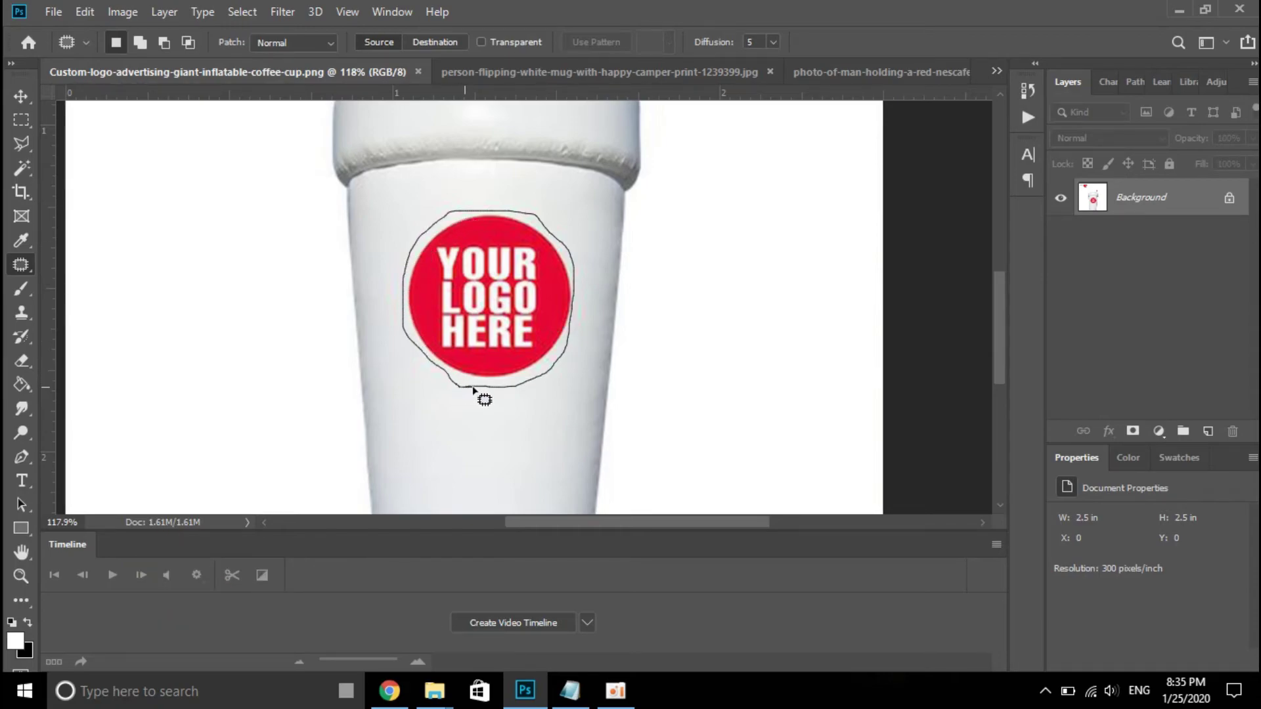
{"action": "left_click_drag", "start_coordinate": [473, 388], "coordinate": [477, 389]}
Step: Drag the patch onto the plain white cup surface below and deselect
{"action": "scroll", "coordinate": [478, 391], "scroll_direction": "down", "scroll_amount": 2, "text": "alt"}
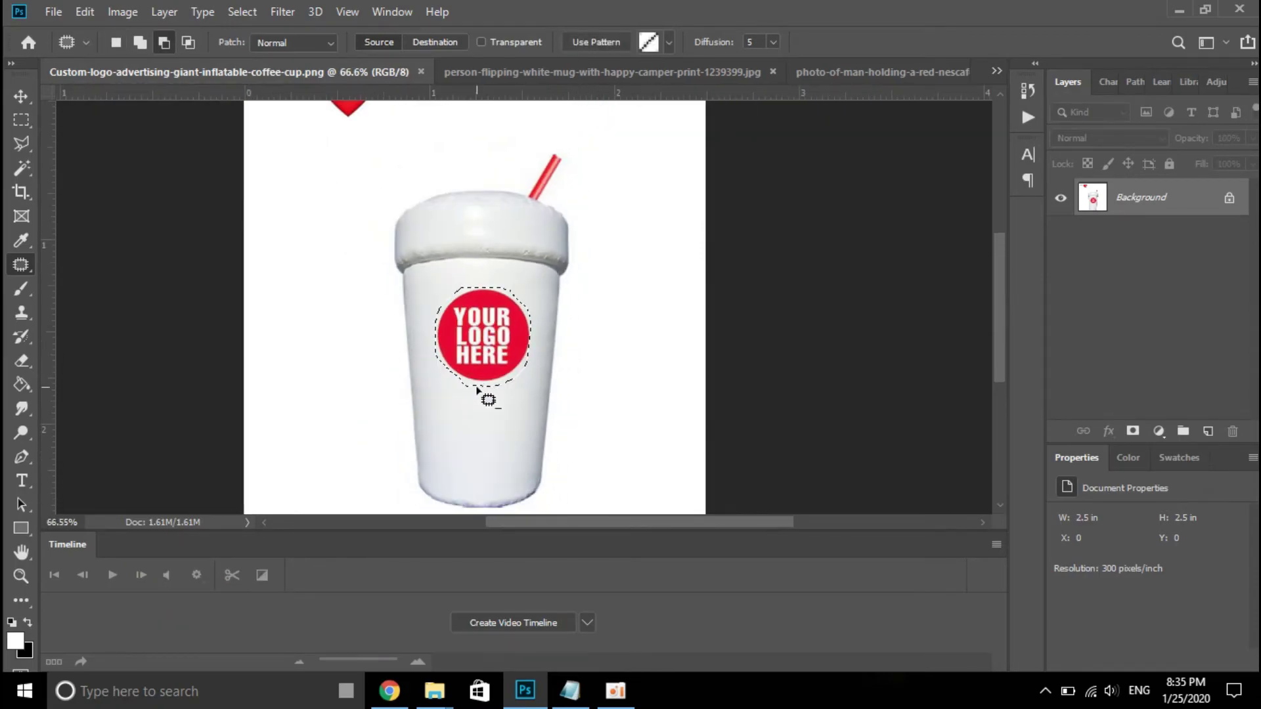
{"action": "left_click_drag", "start_coordinate": [481, 358], "coordinate": [480, 432]}
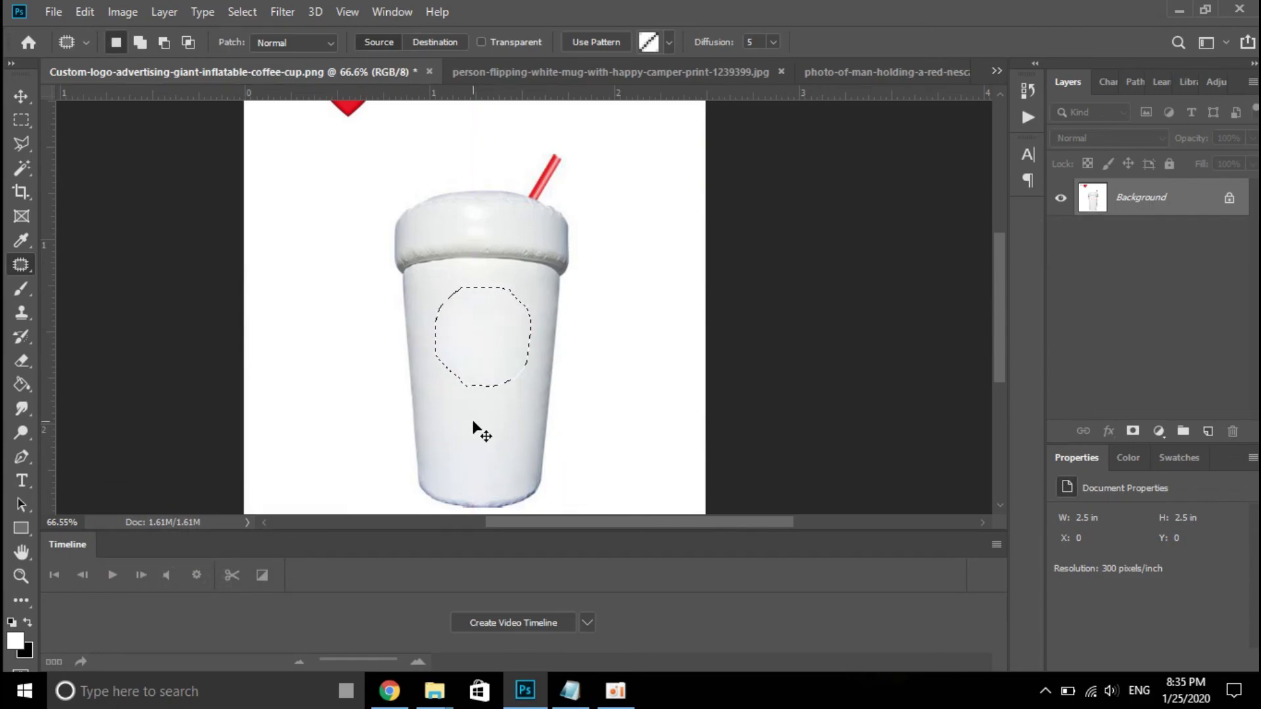
{"action": "key", "text": "ctrl+d"}
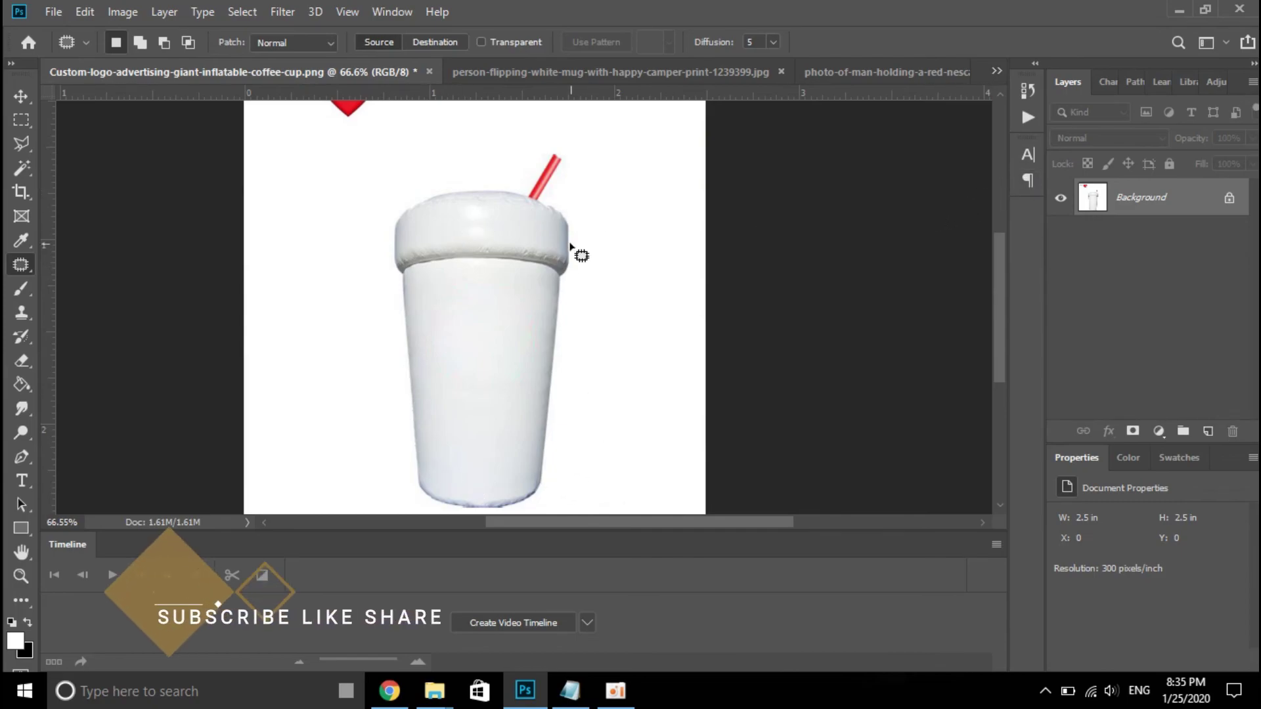
Step: Zoom and pan along the cup to inspect the patched area
{"action": "scroll", "coordinate": [510, 374], "scroll_direction": "up", "scroll_amount": 5}
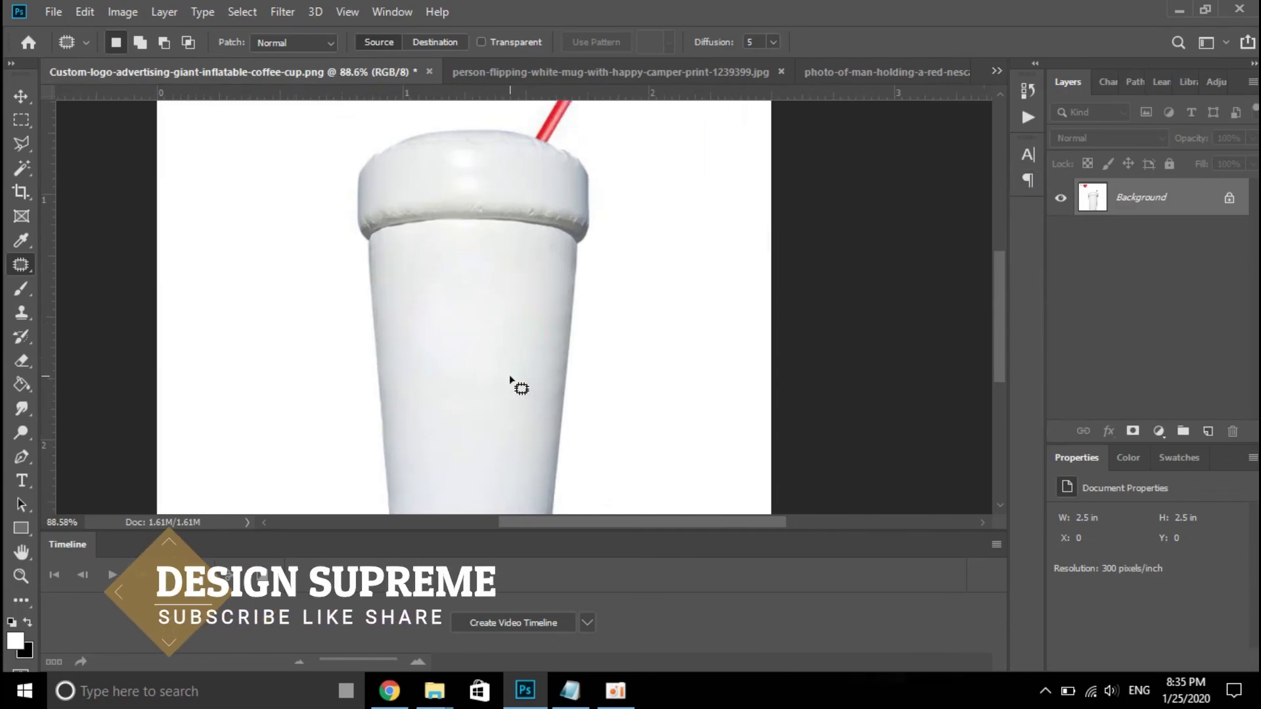
{"action": "left_click_drag", "start_coordinate": [510, 374], "coordinate": [590, 440]}
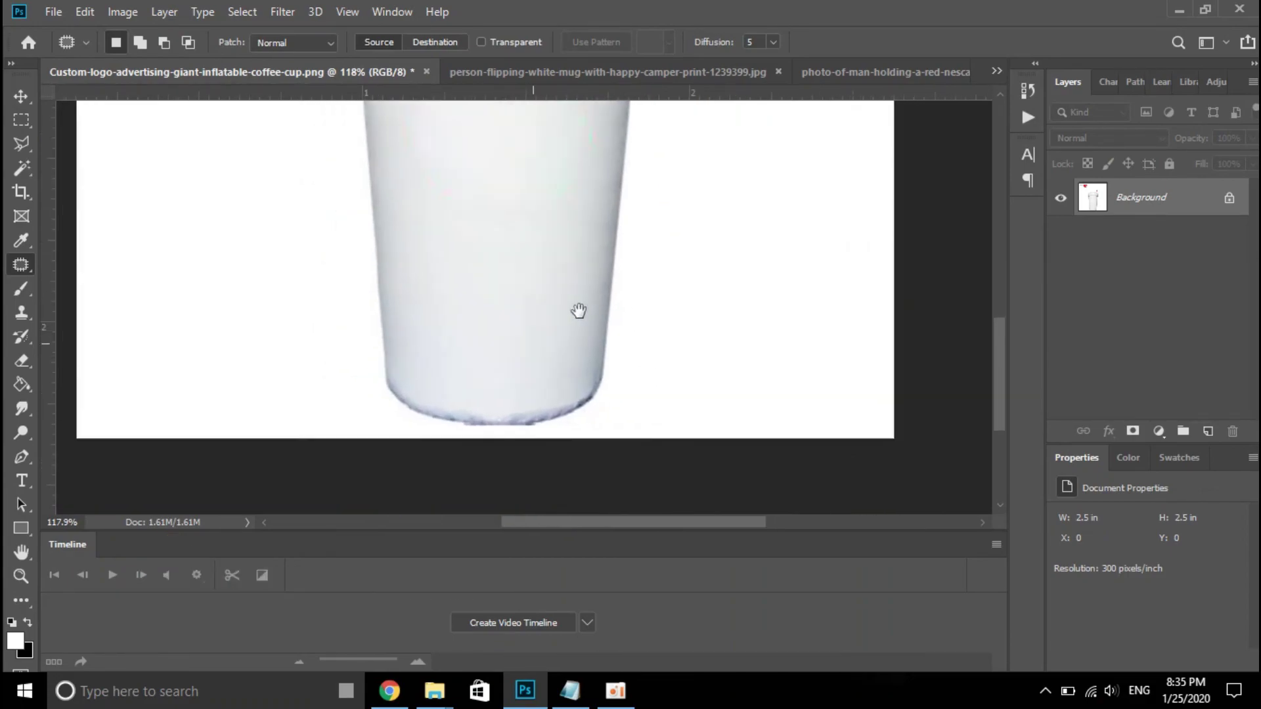
{"action": "scroll", "coordinate": [589, 440], "scroll_direction": "down", "scroll_amount": 2}
{"action": "scroll", "coordinate": [587, 447], "scroll_direction": "down", "scroll_amount": 1}
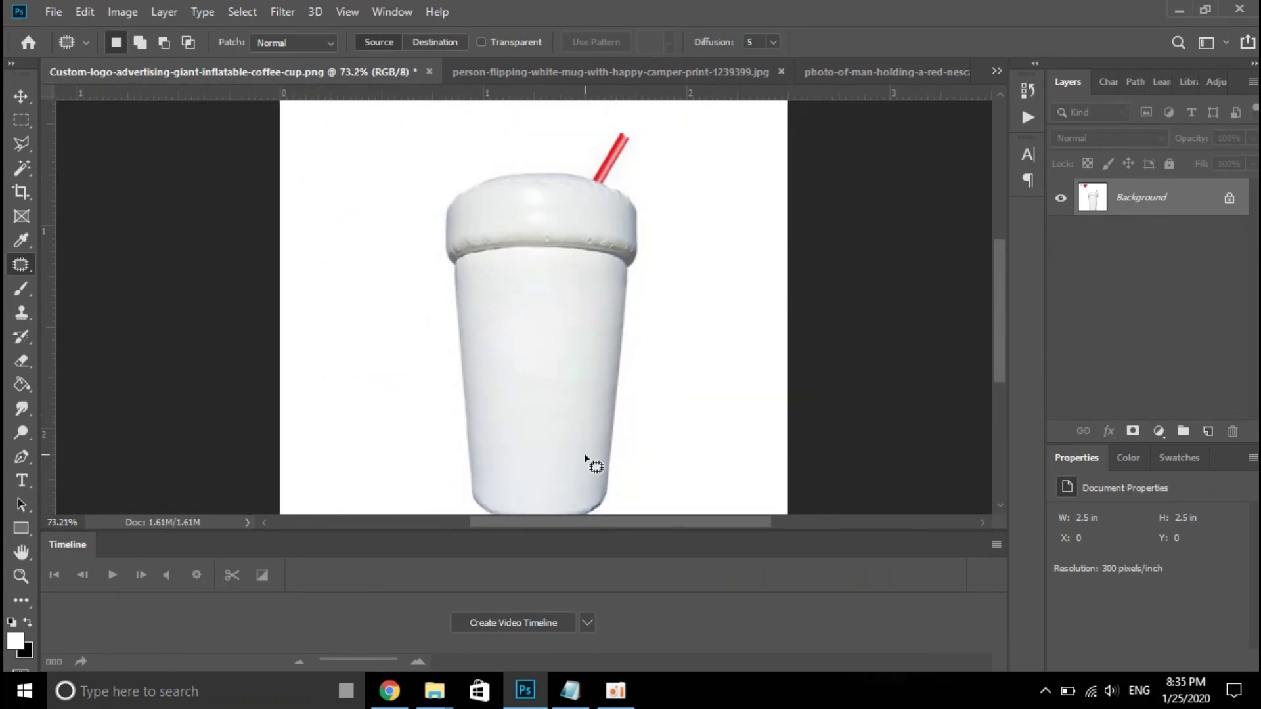